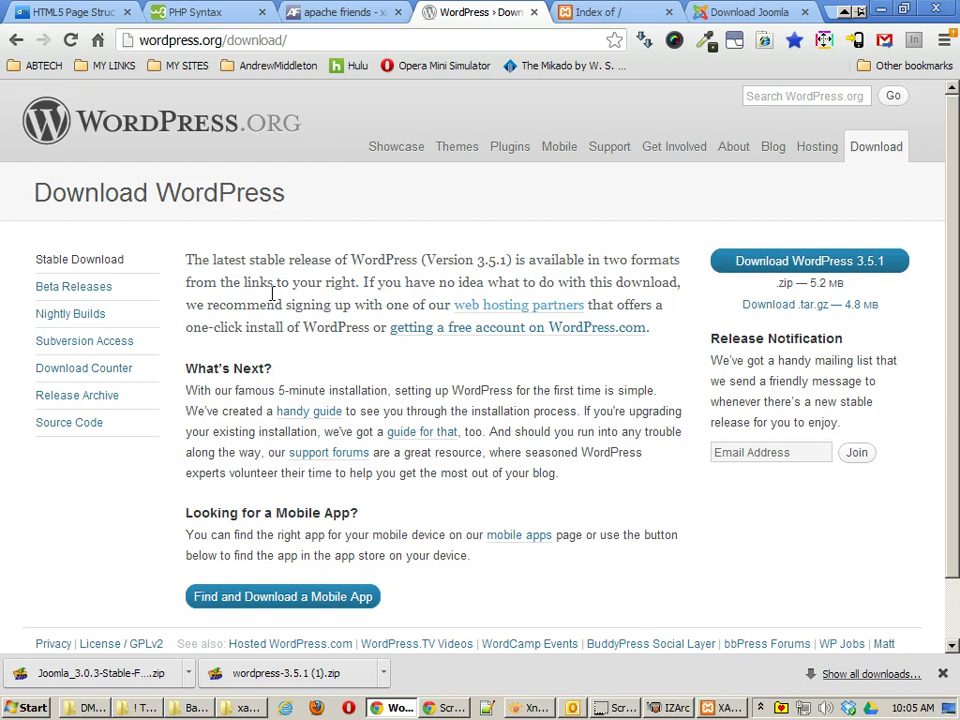
Step: Walk through the course folder listing image, pointing out the toolbox and WPBasics1–WPBasics10 folders
left_click(530, 706)
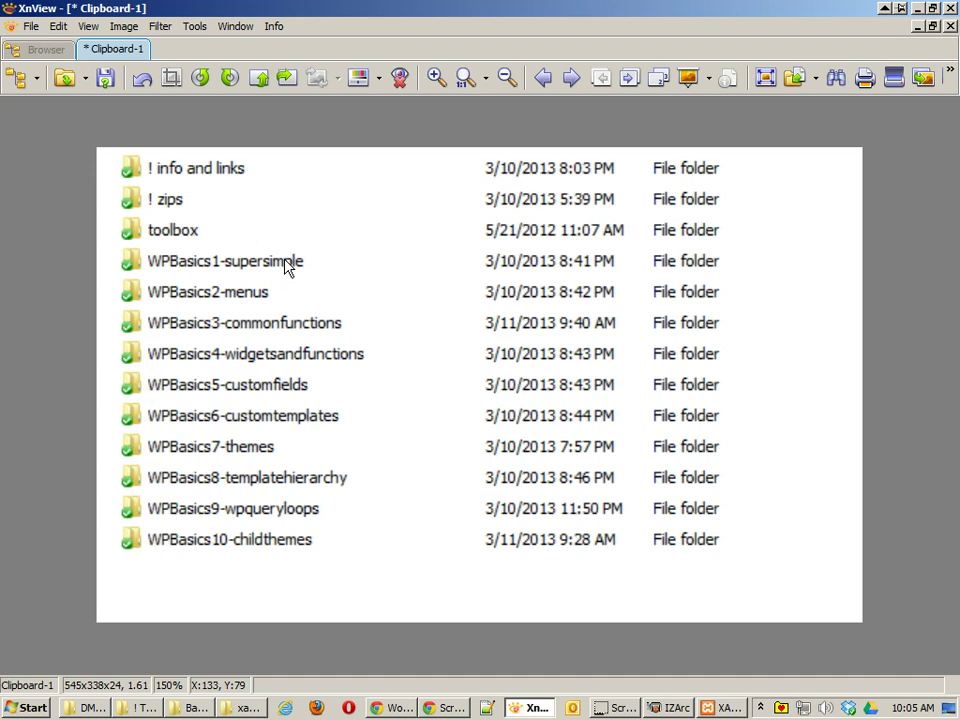
left_click(320, 550)
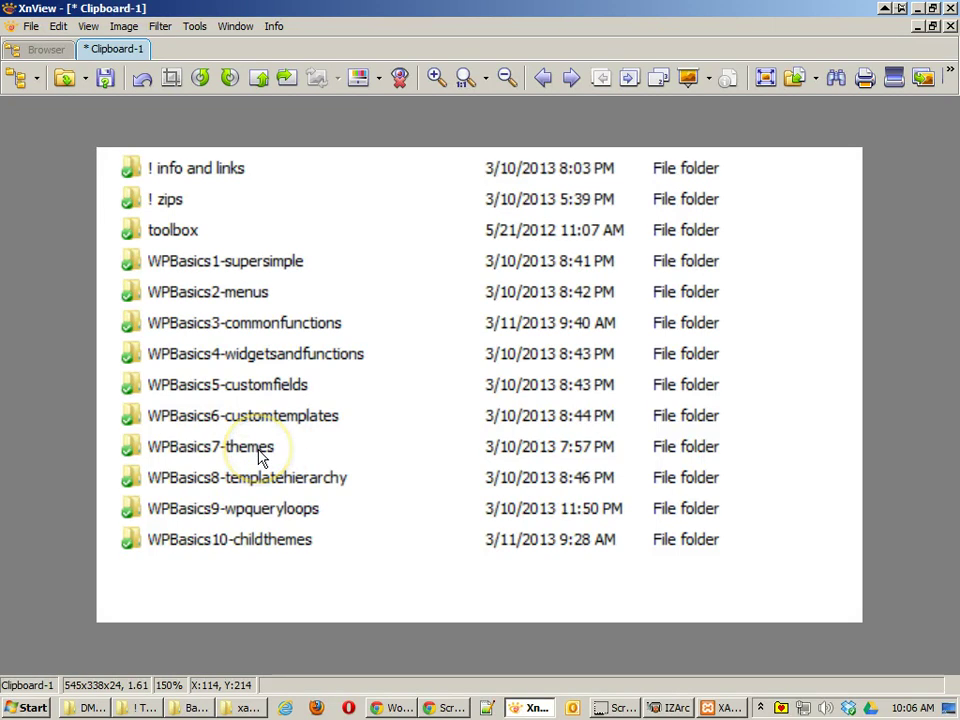
left_click(280, 478)
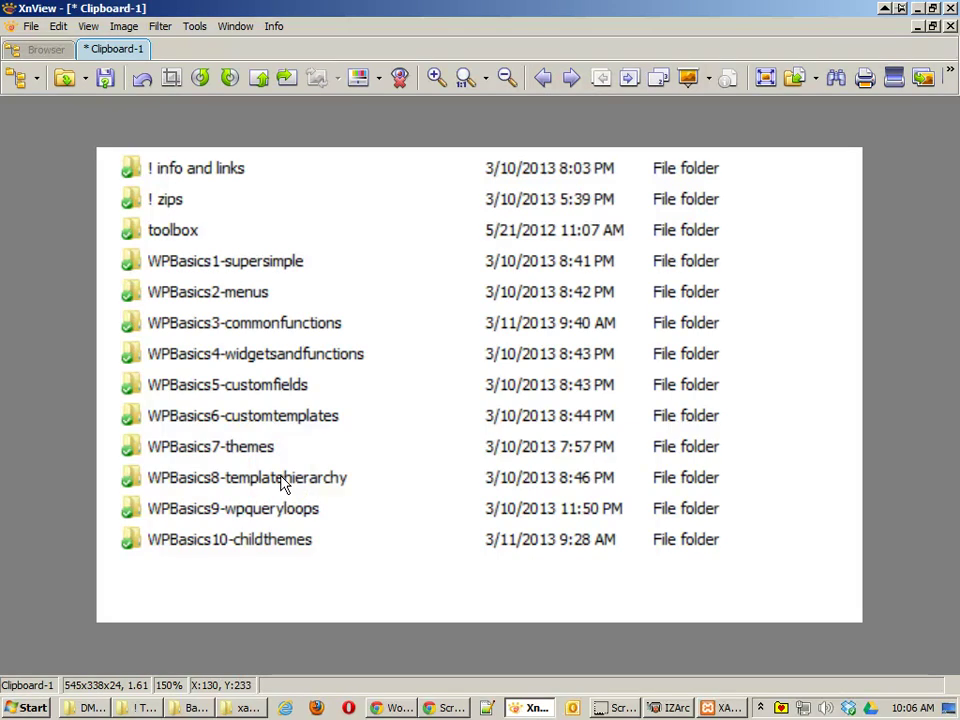
left_click(229, 497)
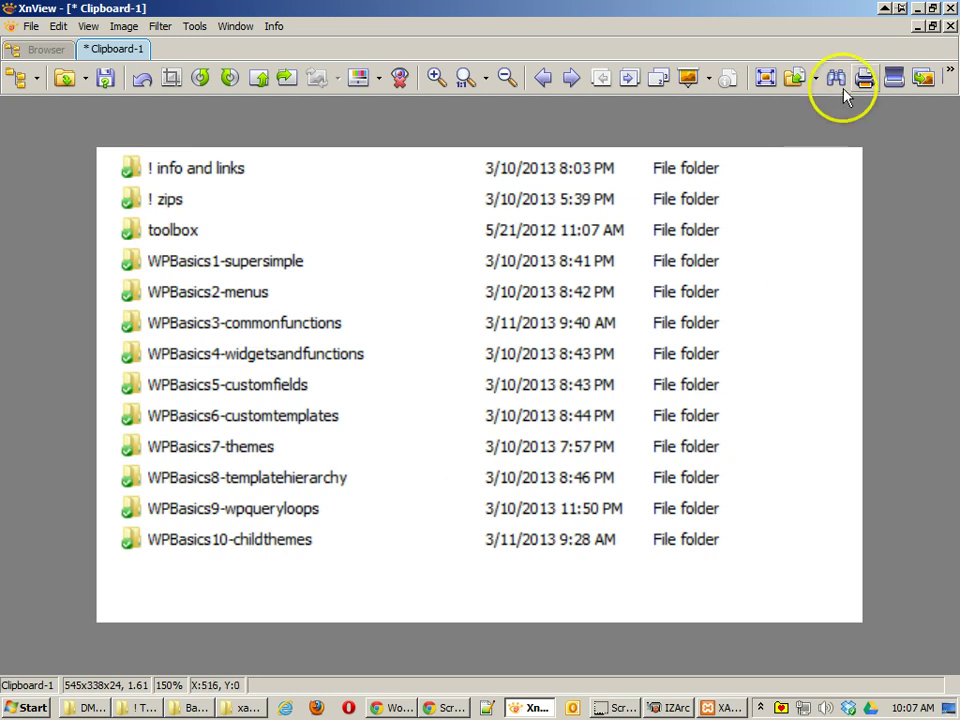
Step: Open the HTML5 page-structure article and highlight its header, section, article and aside tags
left_click(919, 10)
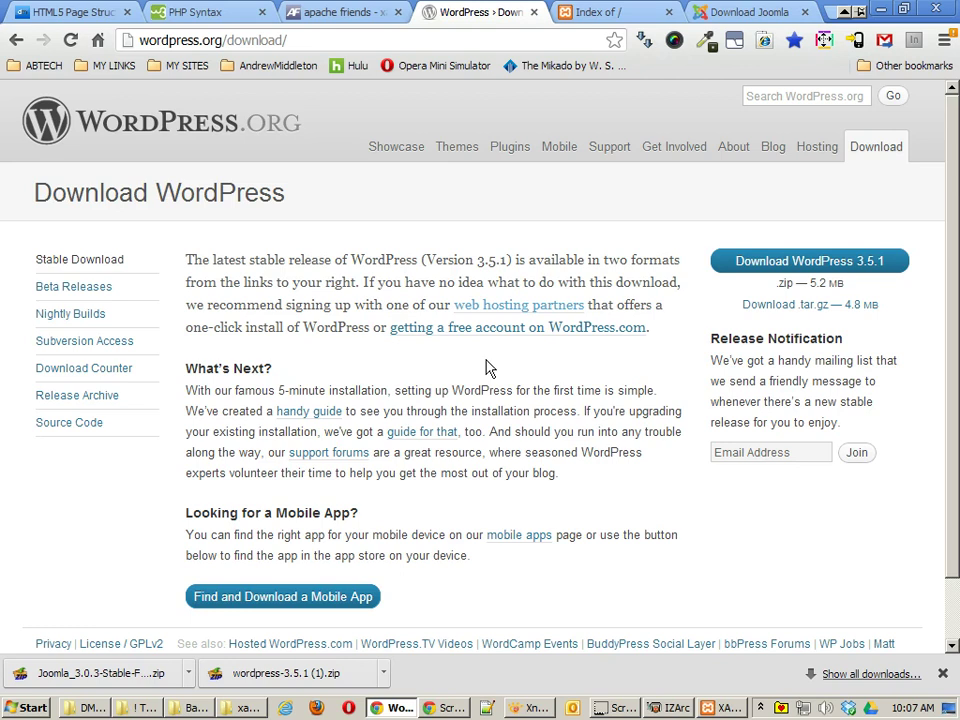
left_click(83, 18)
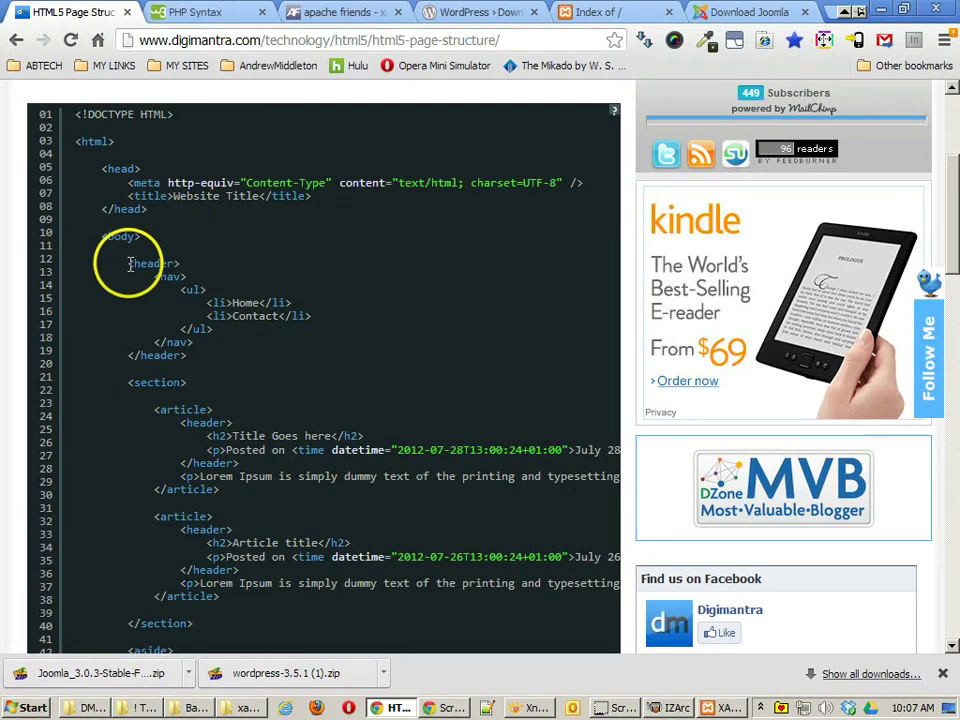
left_click_drag(128, 264, 188, 276)
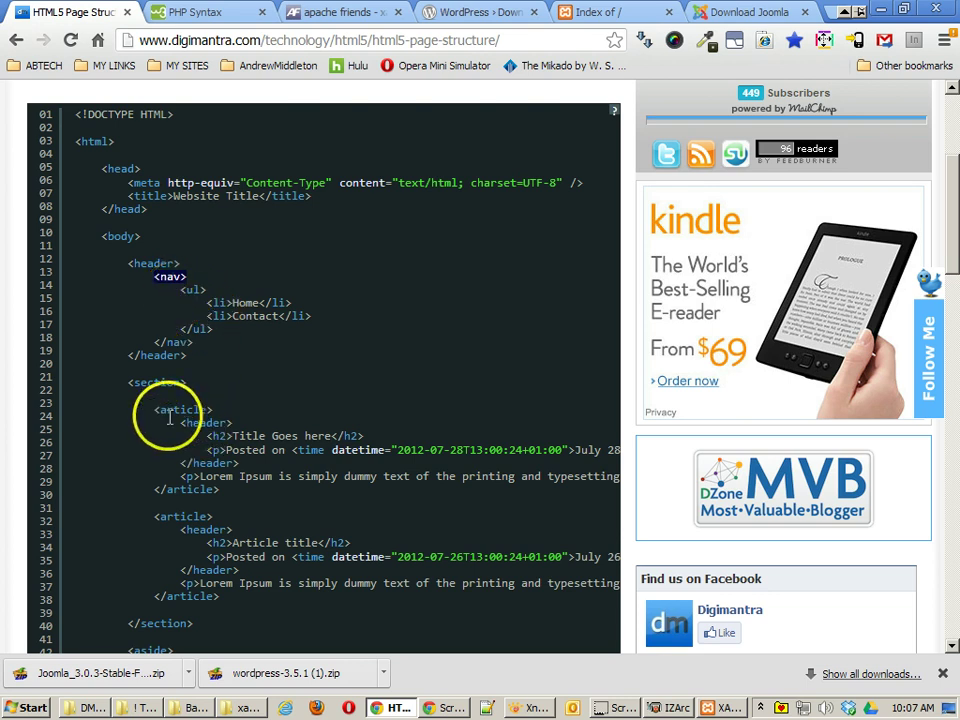
double_click(141, 385)
left_click_drag(148, 409, 214, 411)
scroll(263, 495, "down", 3)
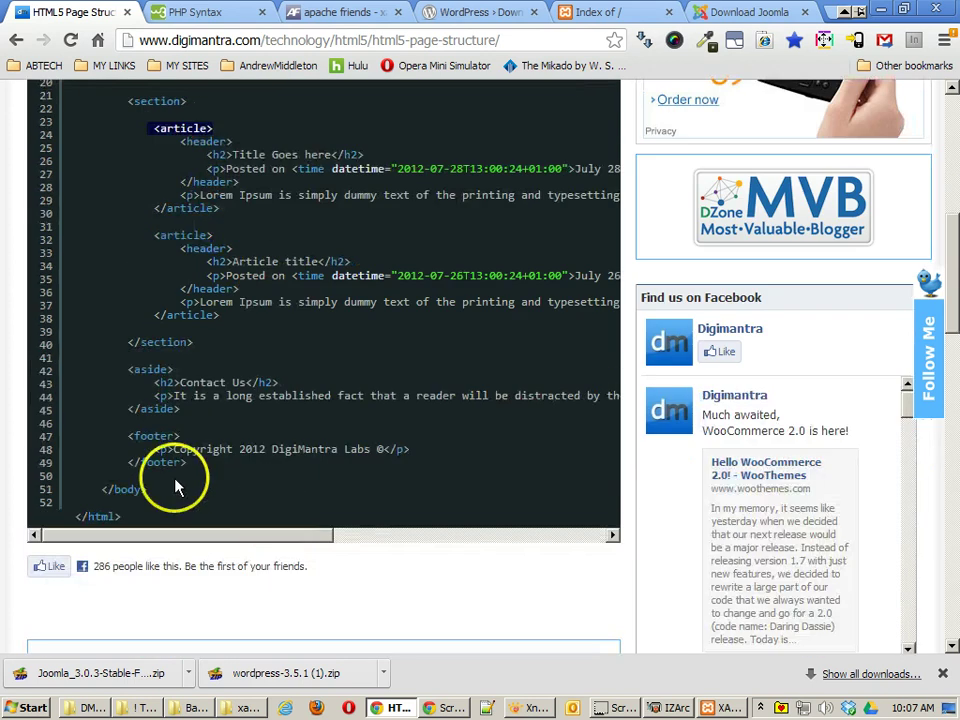
left_click_drag(127, 370, 185, 372)
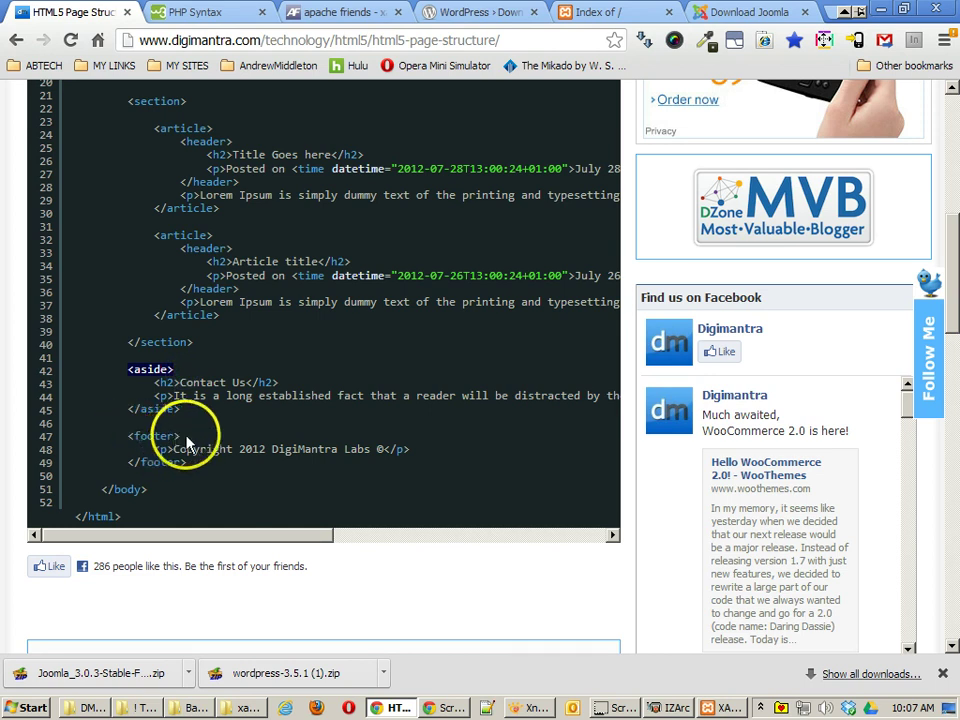
left_click(190, 12)
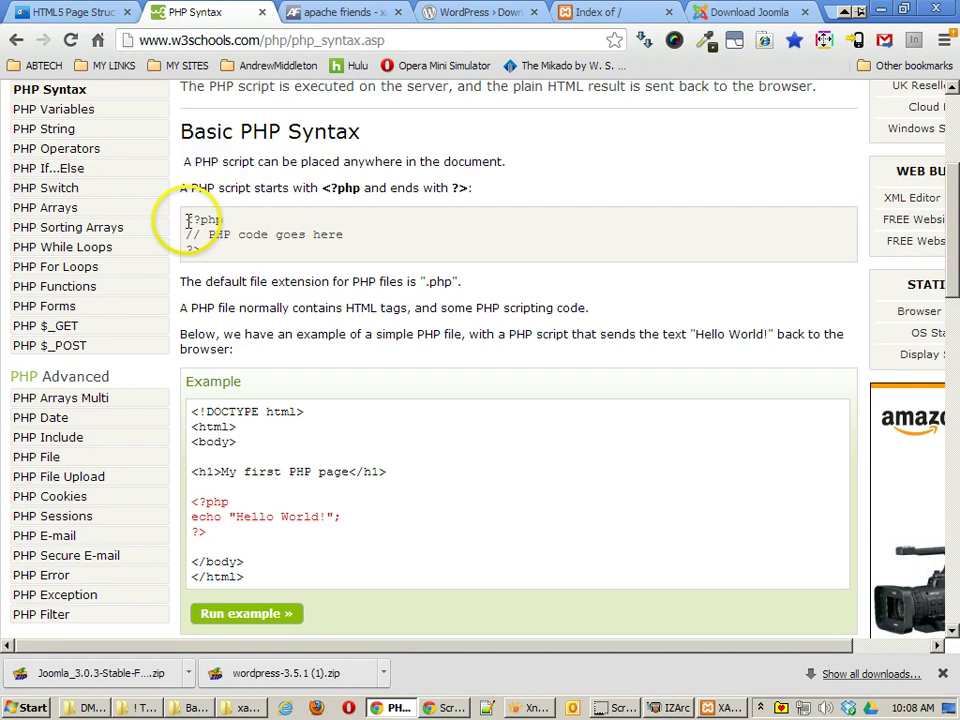
Step: Highlight the <?php and ?> tags, then run the example and mark its Hello World! output
left_click_drag(185, 220, 232, 219)
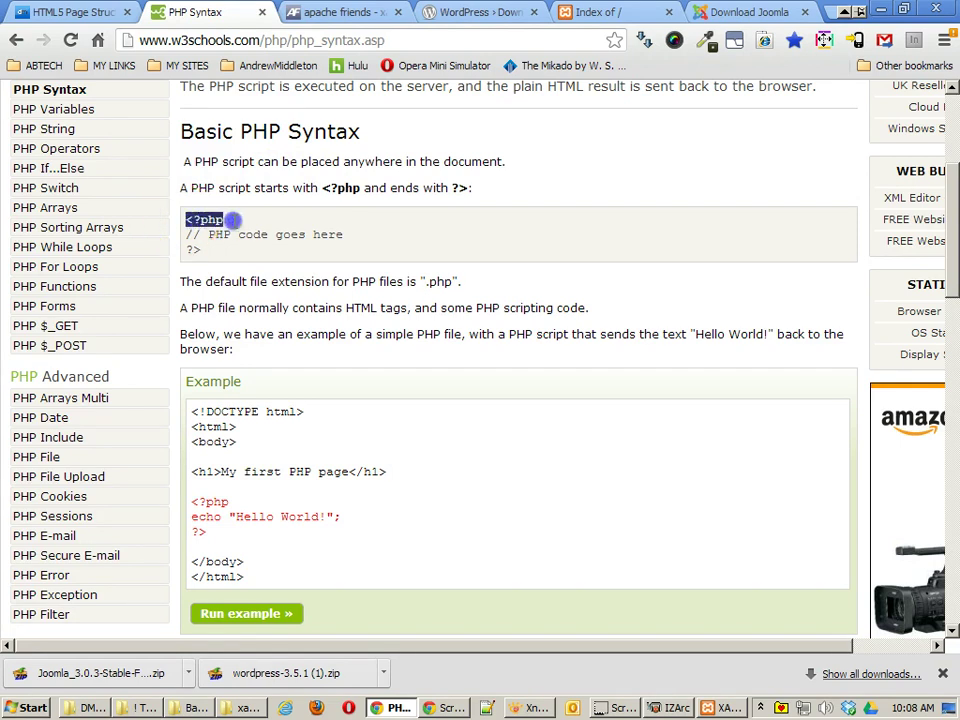
double_click(192, 249)
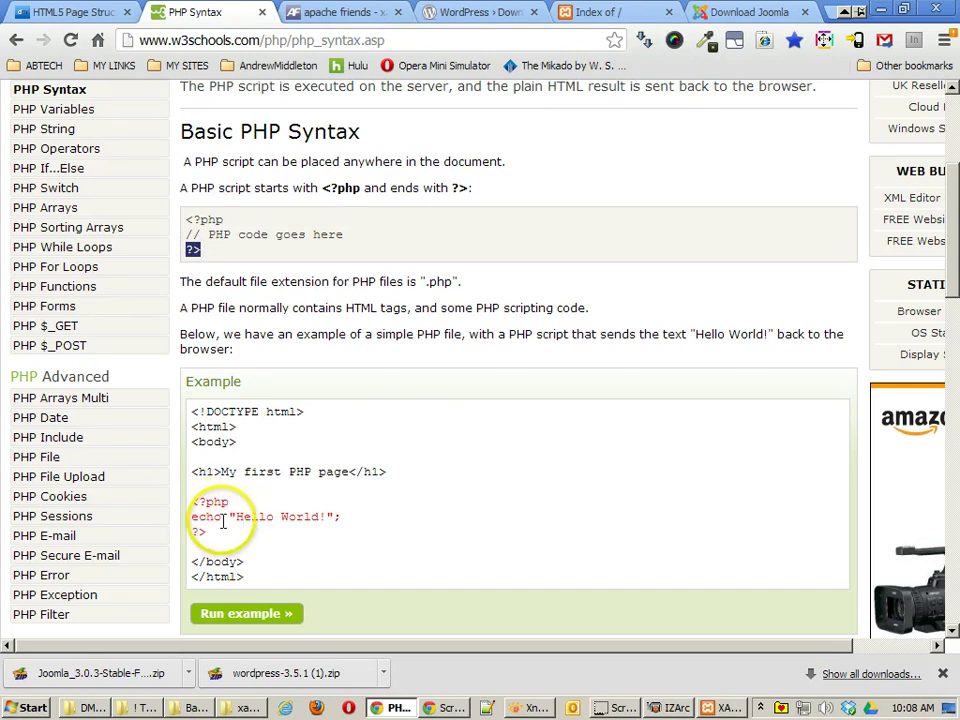
left_click(279, 614)
scroll(536, 396, "down", 1)
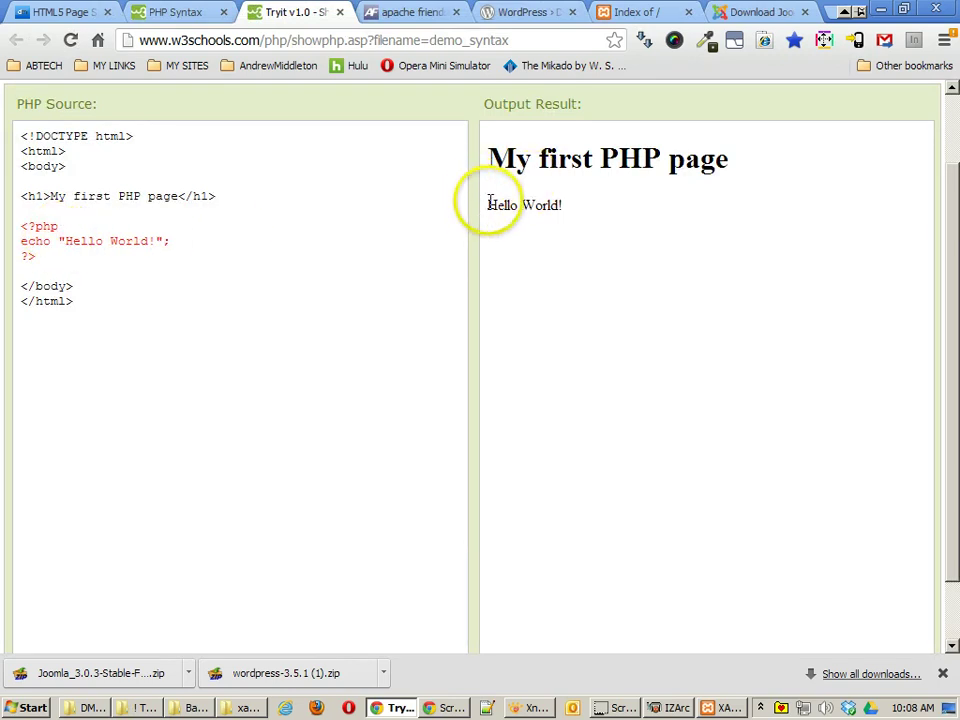
left_click_drag(487, 205, 601, 210)
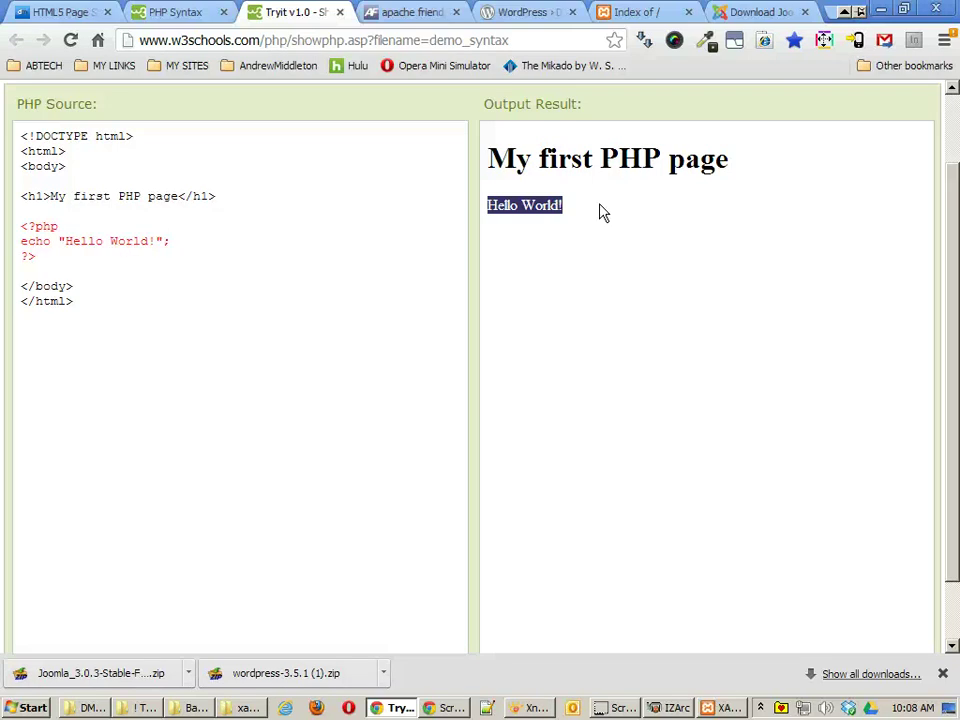
left_click(396, 16)
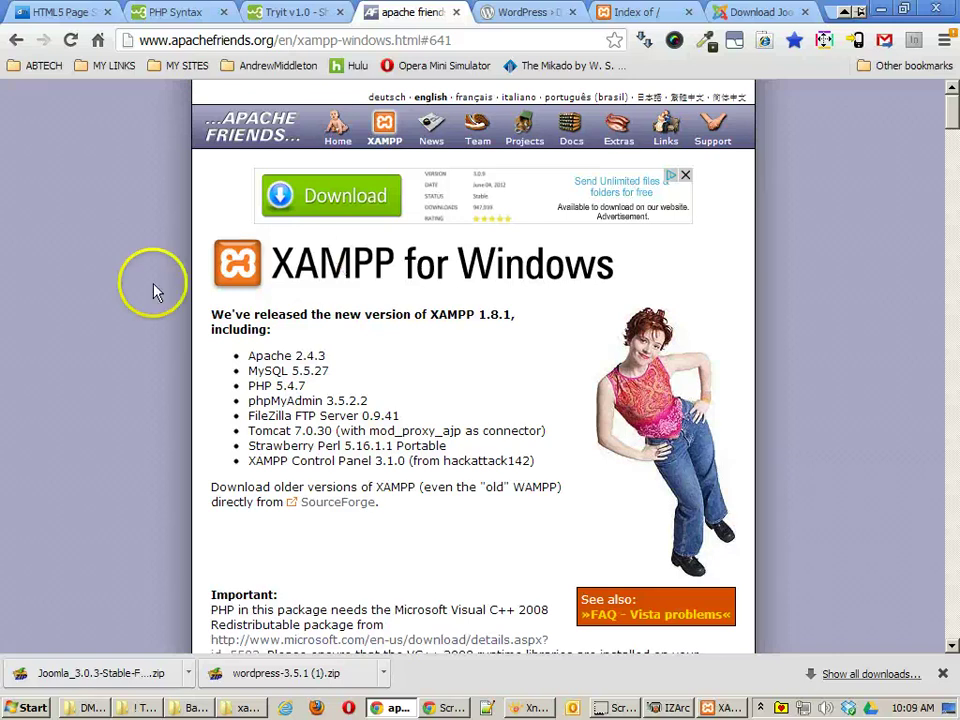
Step: Bring up the C:\xampp folder and XAMPP Control Panel, checking Apache and MySQL are running
left_click(244, 707)
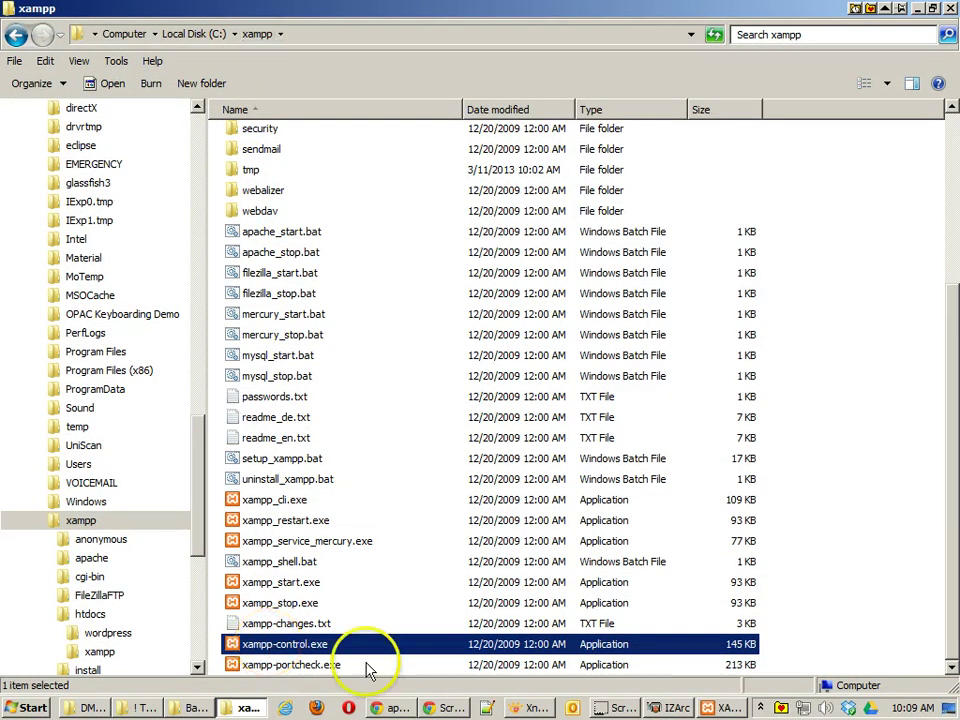
left_click(712, 707)
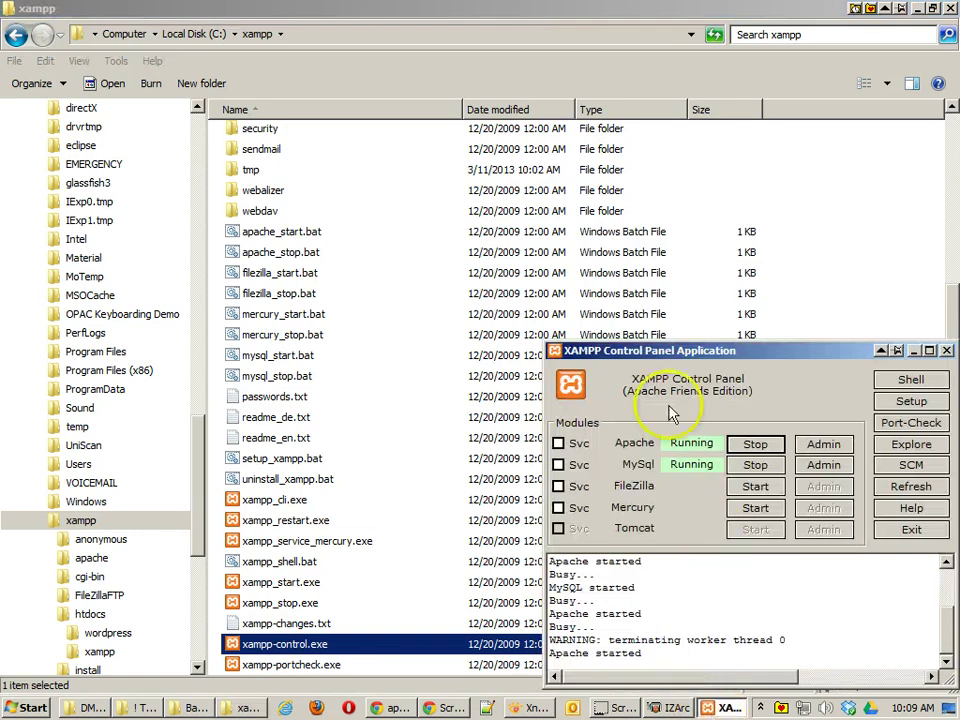
left_click(765, 470)
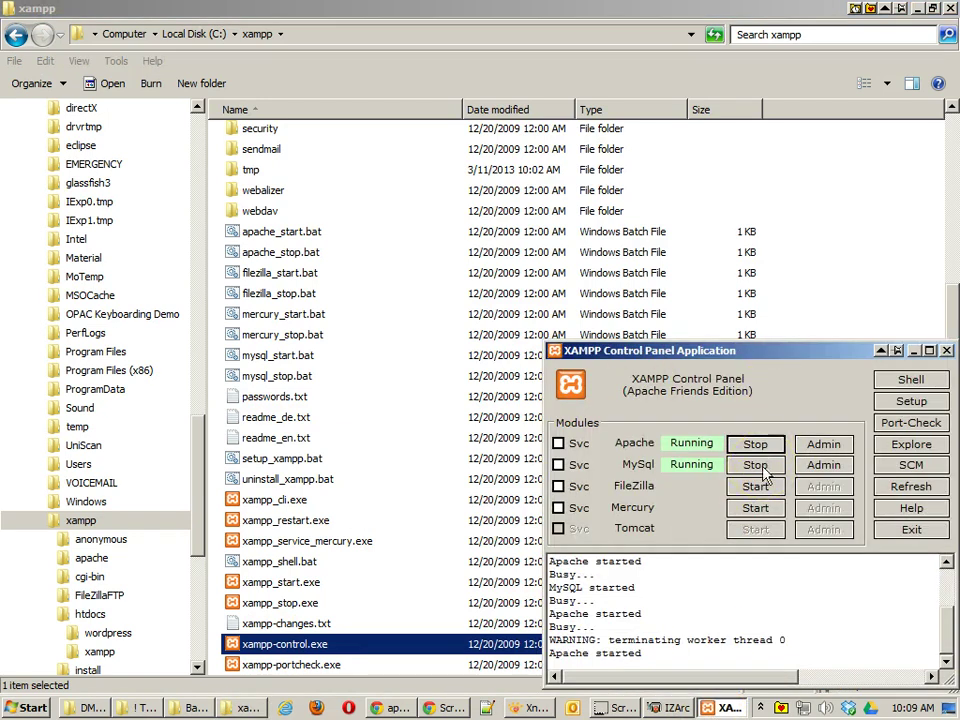
left_click(762, 450)
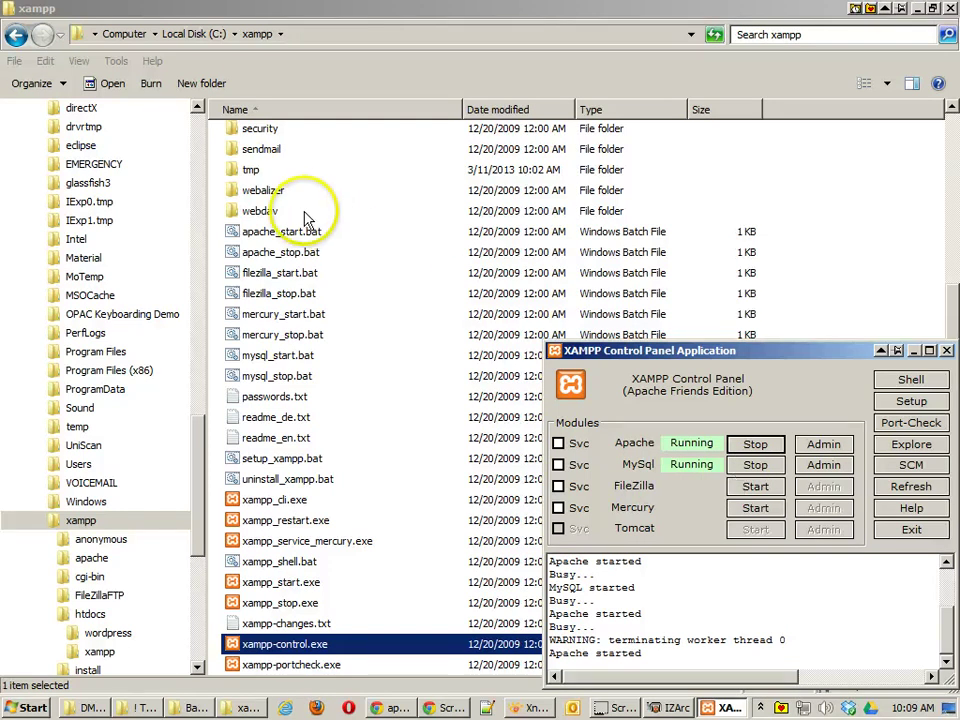
Step: Open the htdocs folder inside C:\xampp
left_click(281, 191)
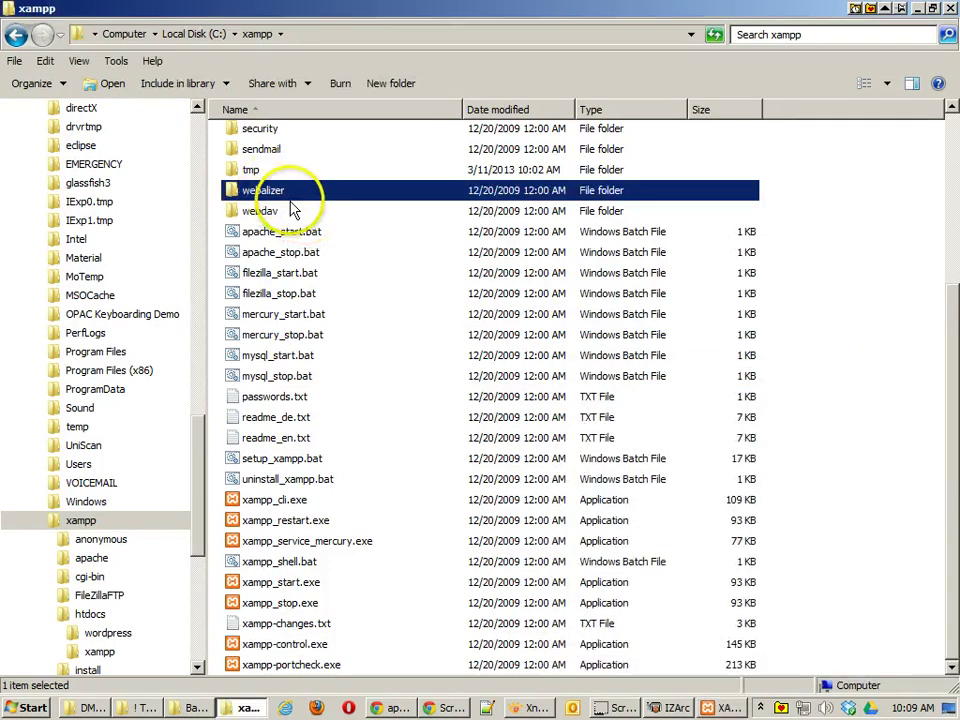
scroll(307, 247, "up", 4)
scroll(307, 247, "up", 1)
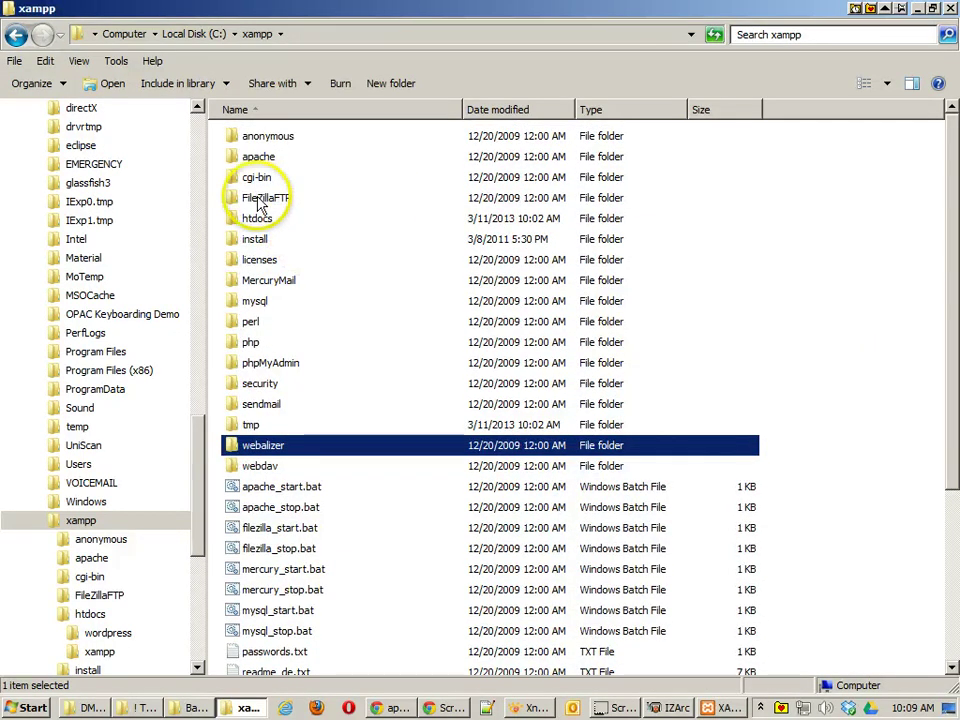
double_click(253, 222)
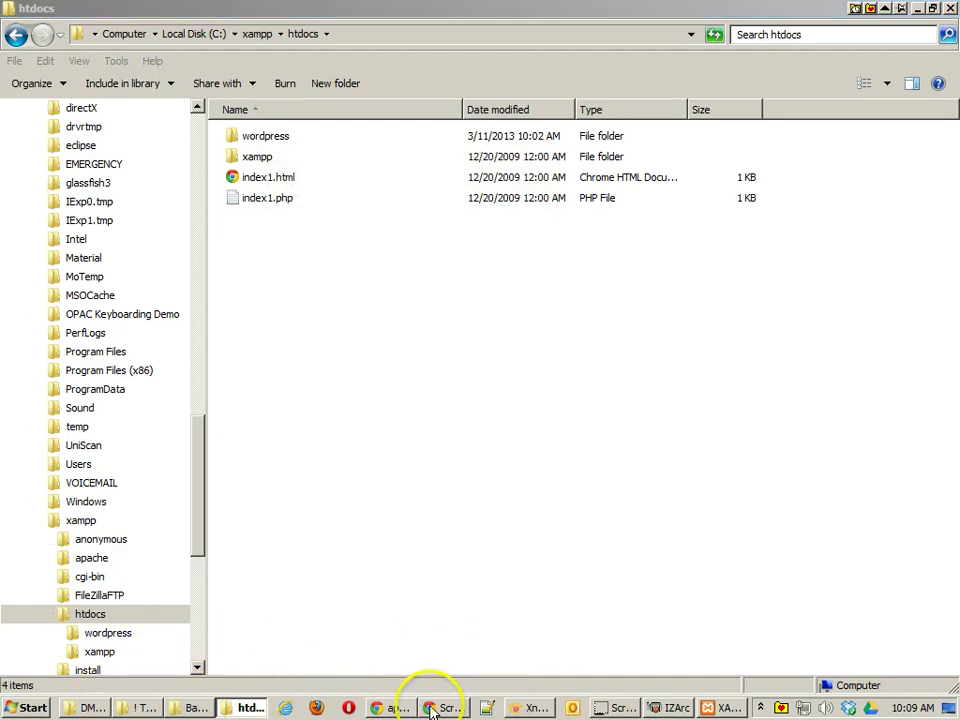
Step: Check the wordpress folder inside the wordpress-3.5.1 archive
left_click(396, 708)
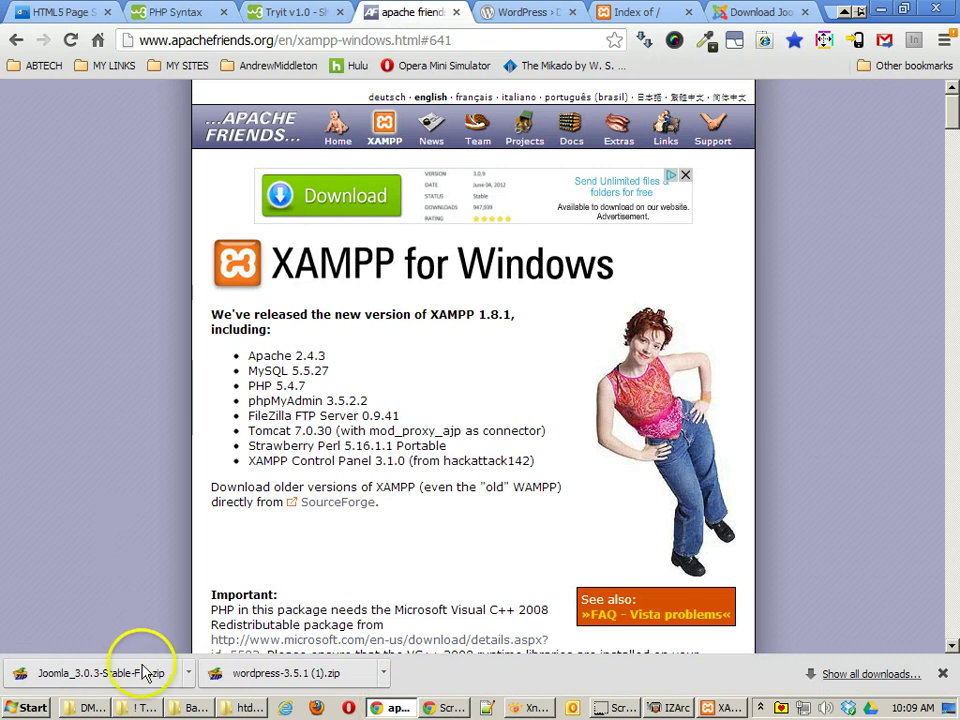
left_click(655, 708)
left_click(680, 212)
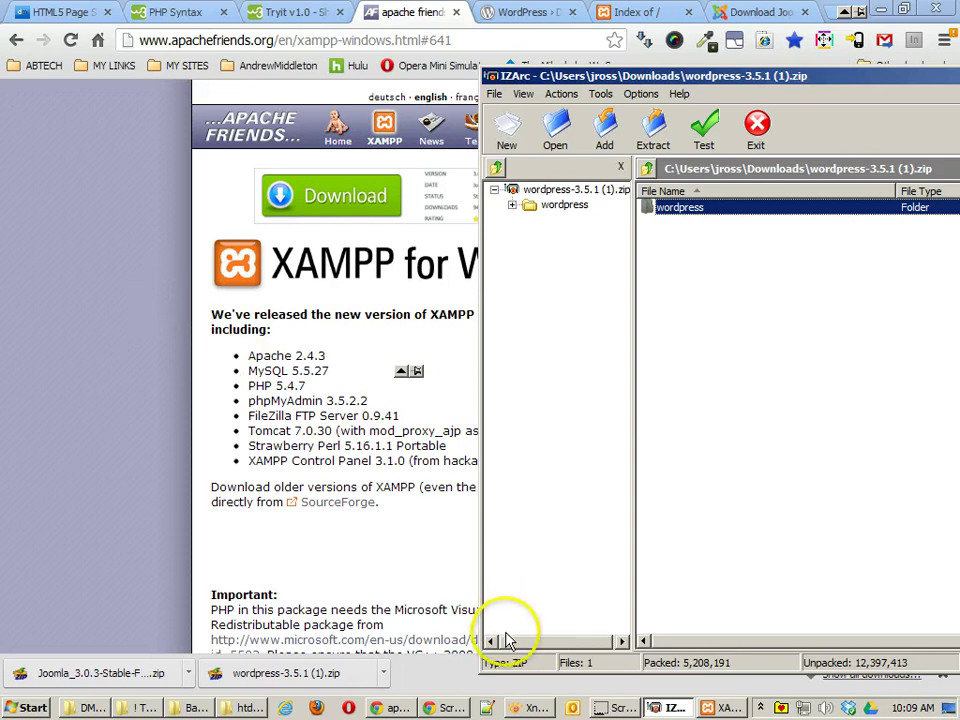
Step: Select index1.html in htdocs and start renaming it
left_click(250, 708)
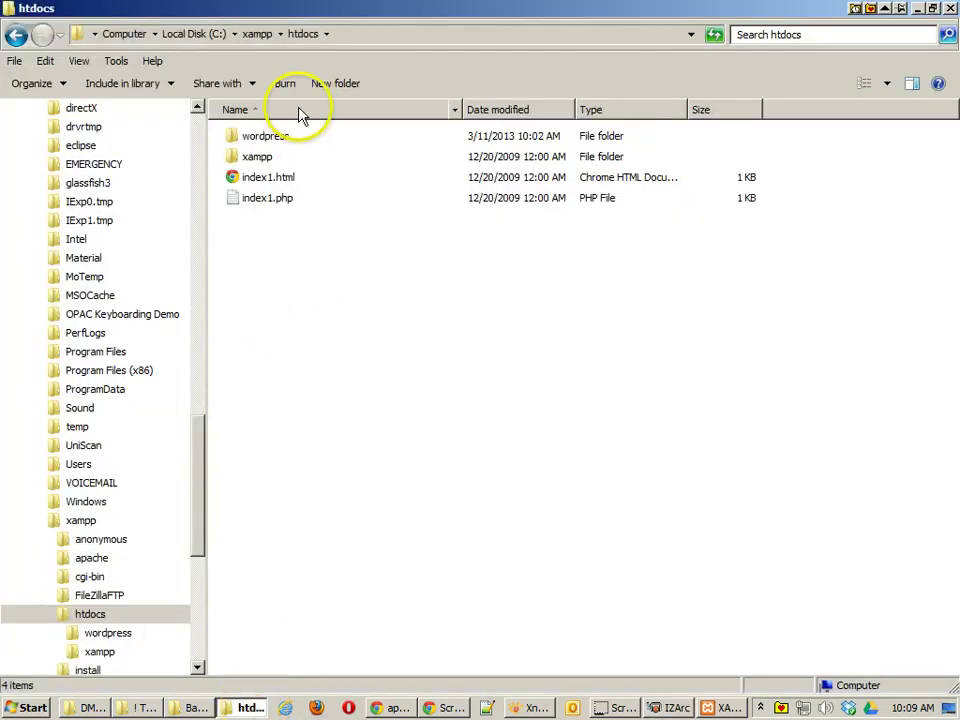
left_click(285, 179)
left_click(275, 179)
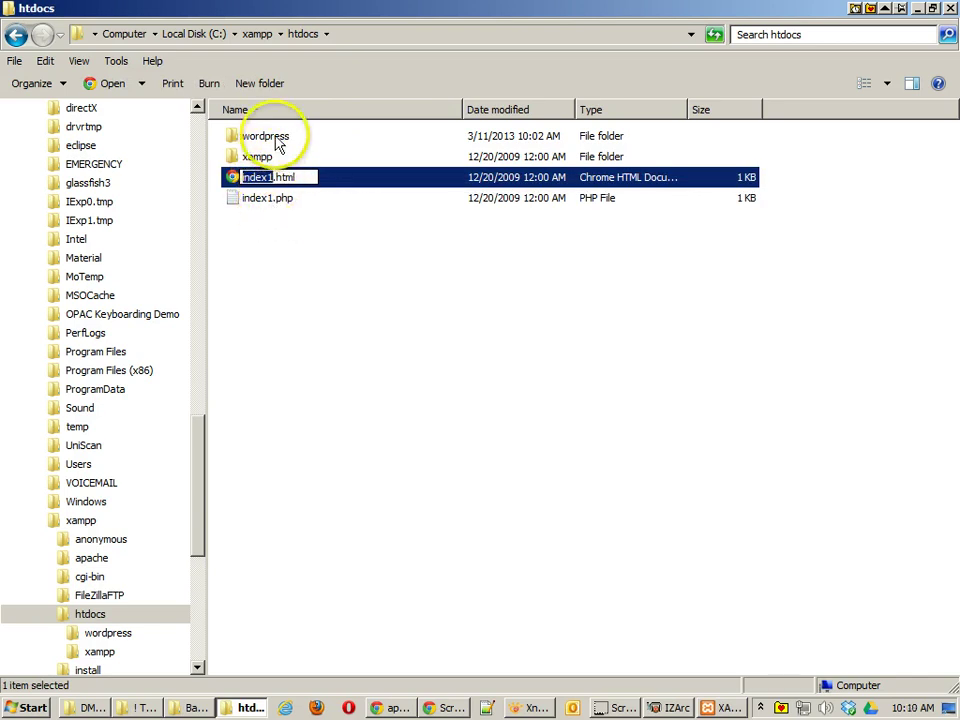
left_click(390, 707)
left_click(640, 12)
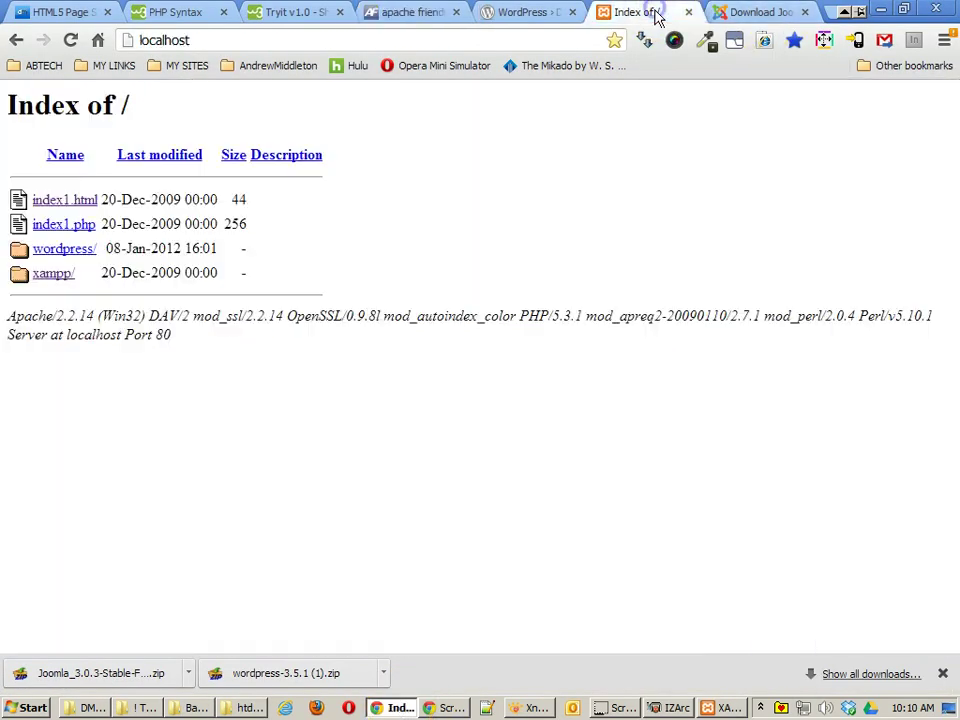
left_click(206, 40)
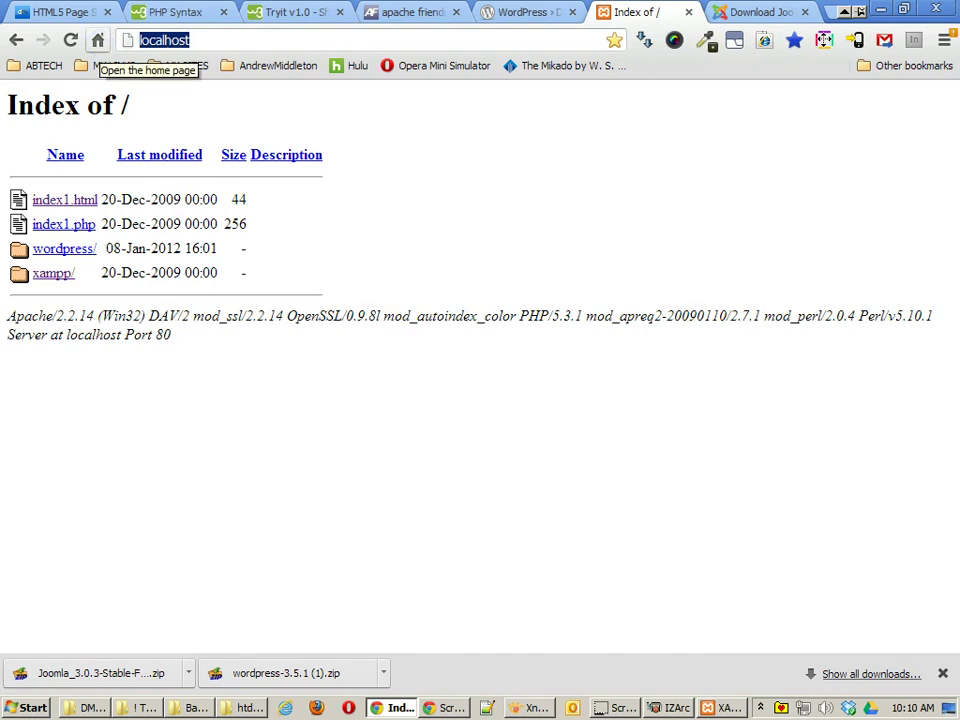
type("http")
key("BackSpace")
type("l")
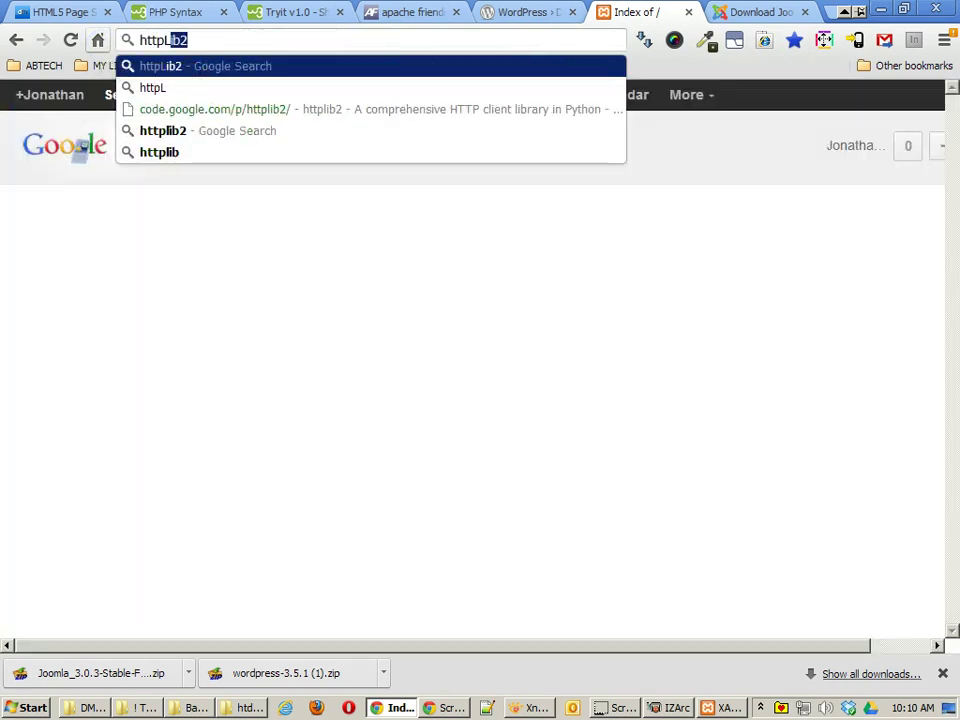
key("BackSpace")
key("BackSpace")
type("://l")
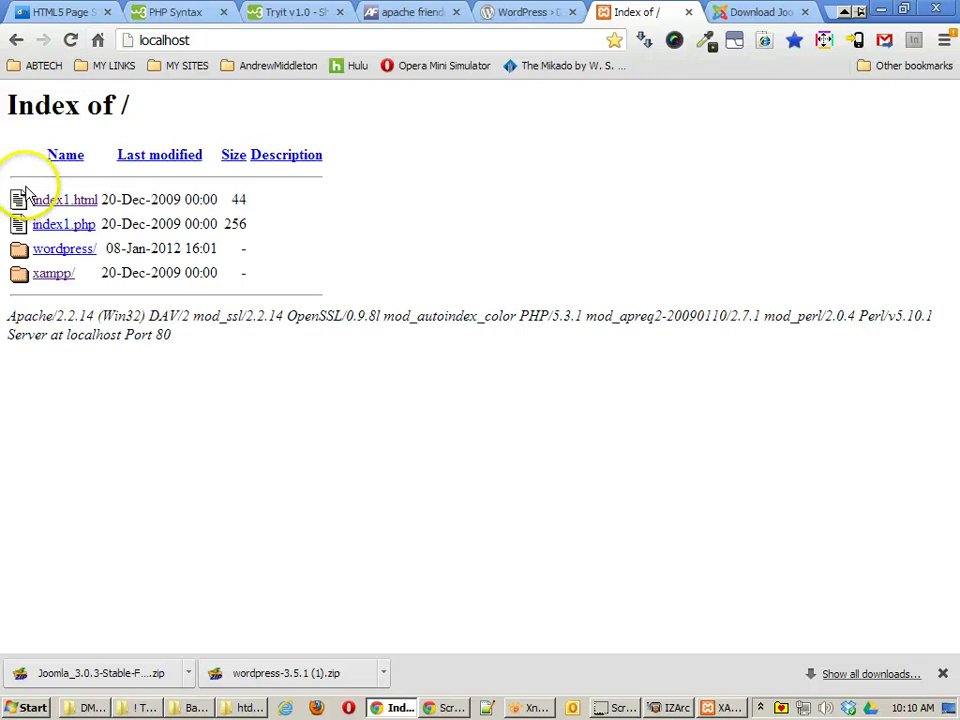
left_click(78, 225)
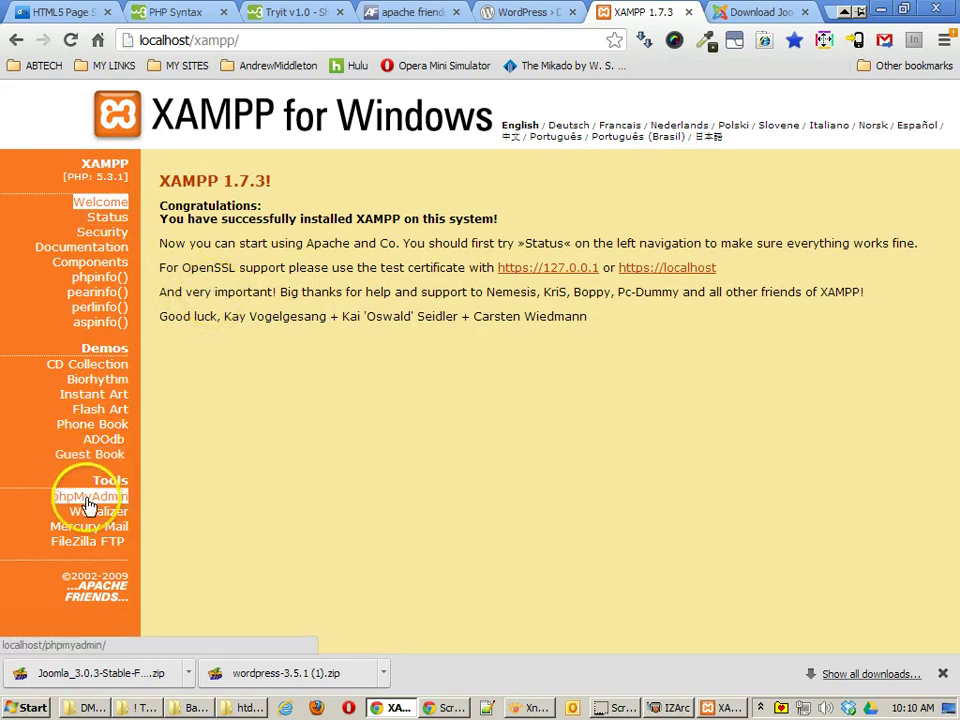
Step: Create a new database named wptut in phpMyAdmin
left_click(725, 707)
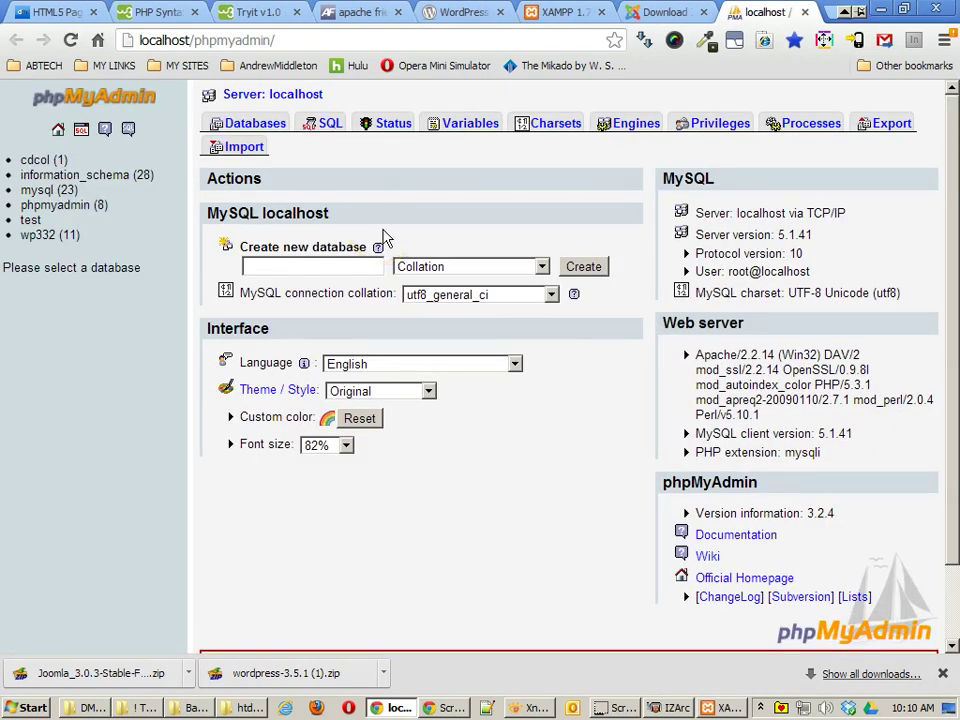
left_click(318, 267)
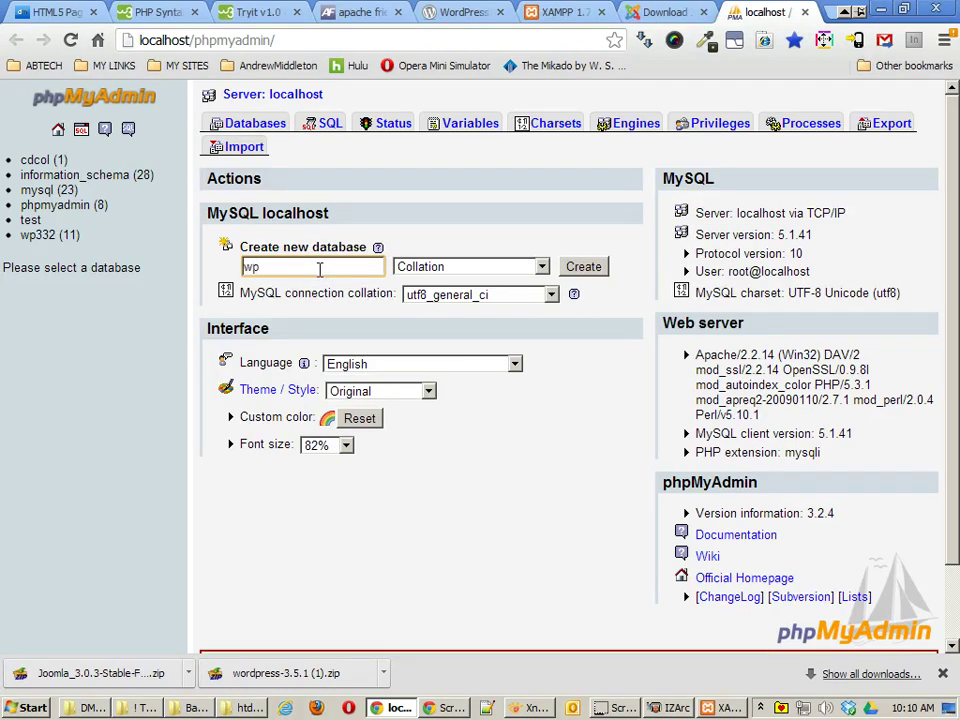
left_click(262, 266)
type("tut")
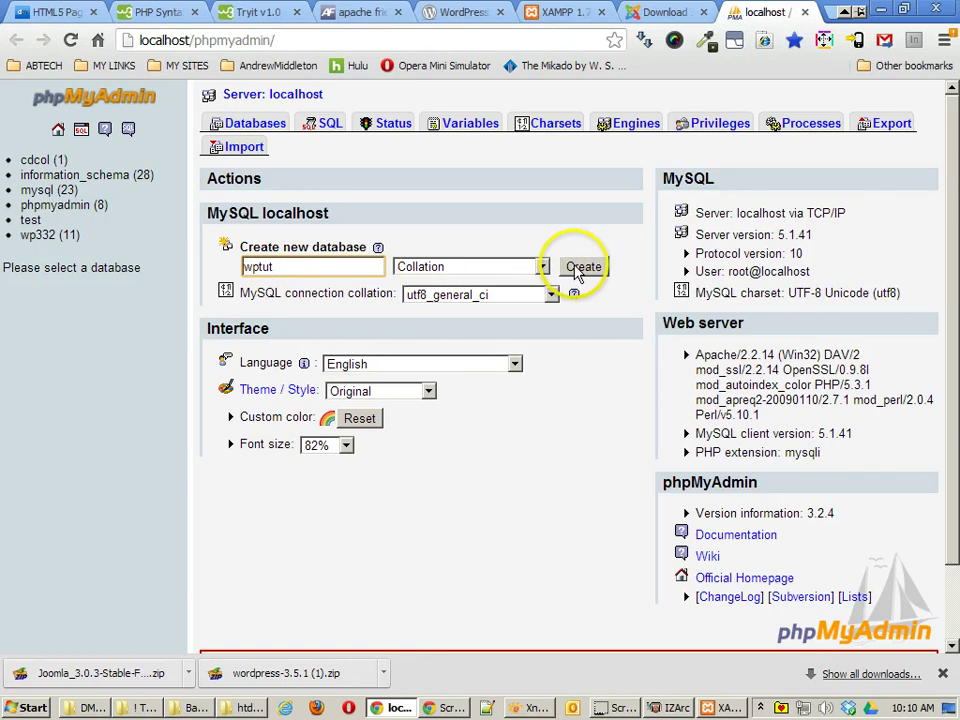
left_click(581, 267)
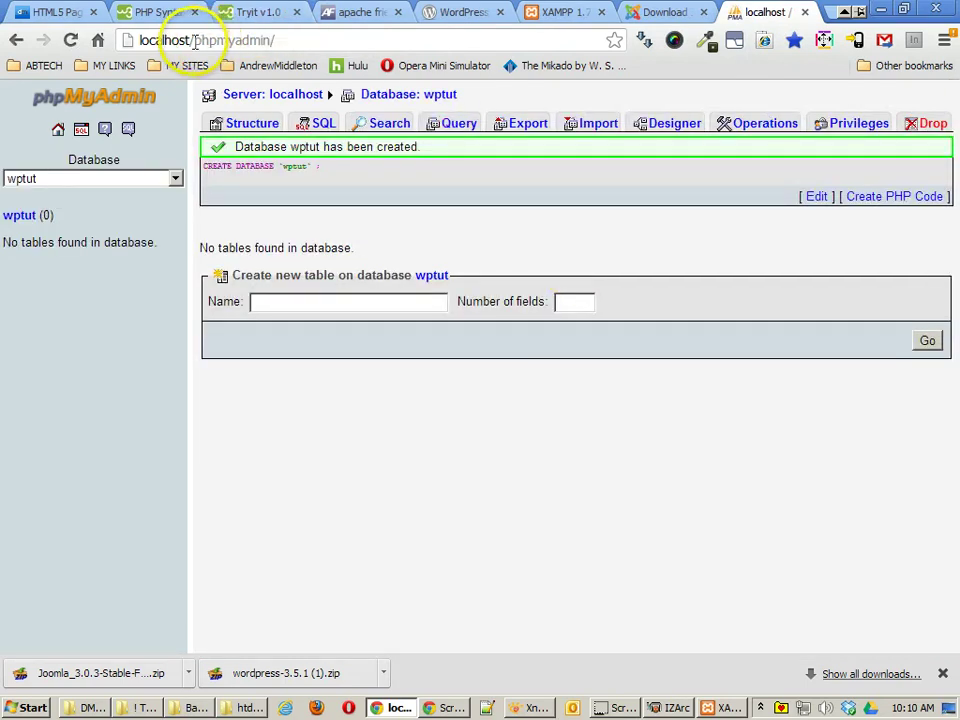
Step: Go to the localhost root and open the wordpress folder
left_click_drag(193, 39, 450, 41)
key("BackSpace")
key("Return")
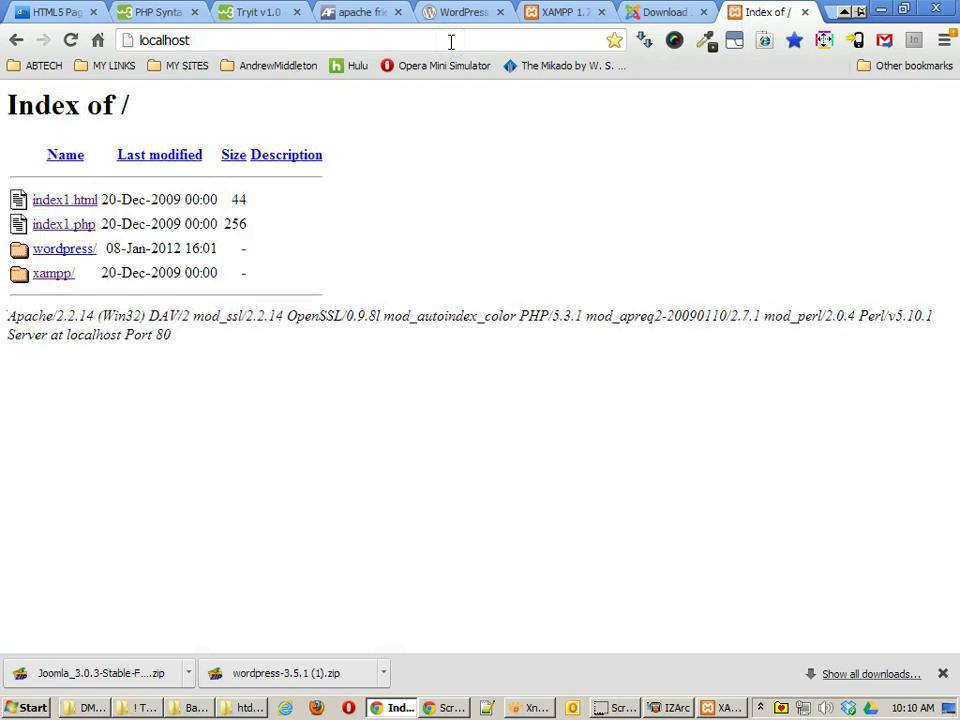
left_click(60, 249)
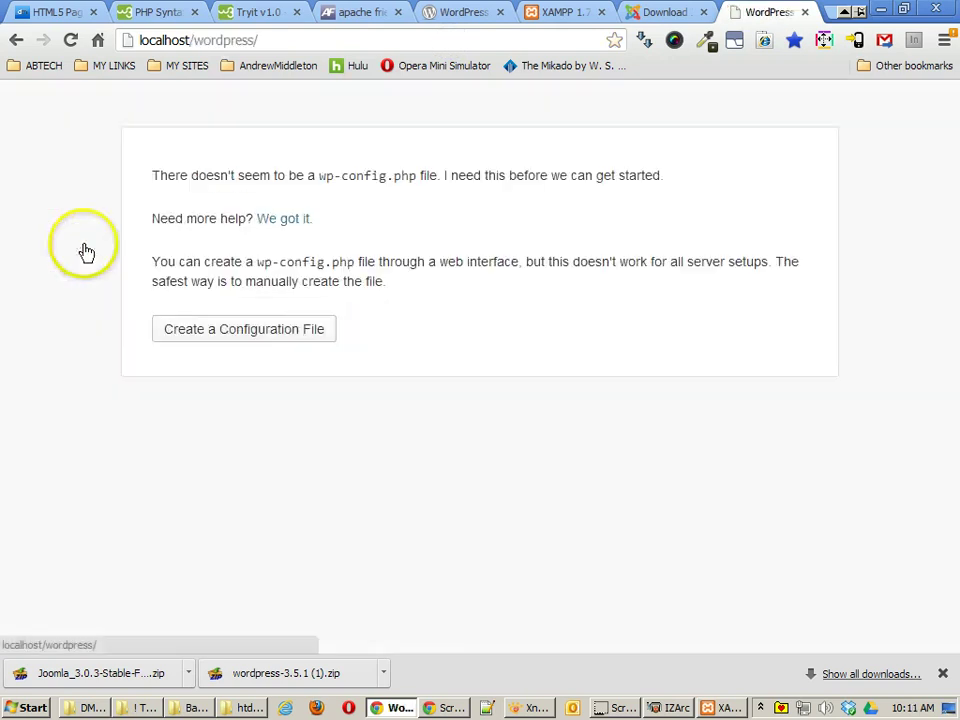
Step: Start the configuration file, review the required database details, and open the connection form
left_click(285, 339)
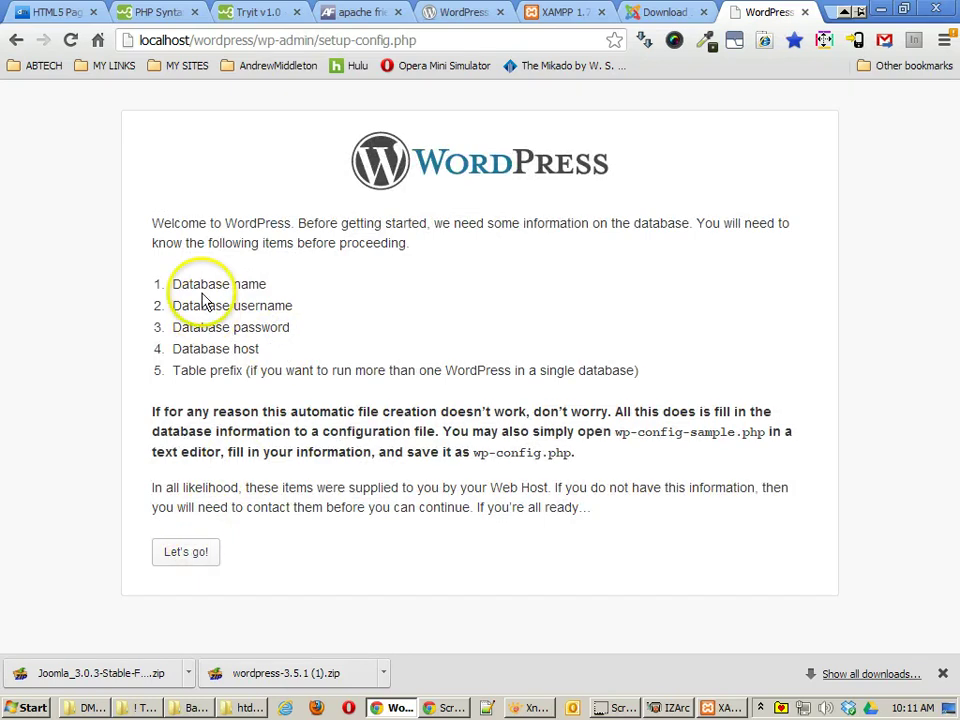
left_click_drag(194, 284, 288, 300)
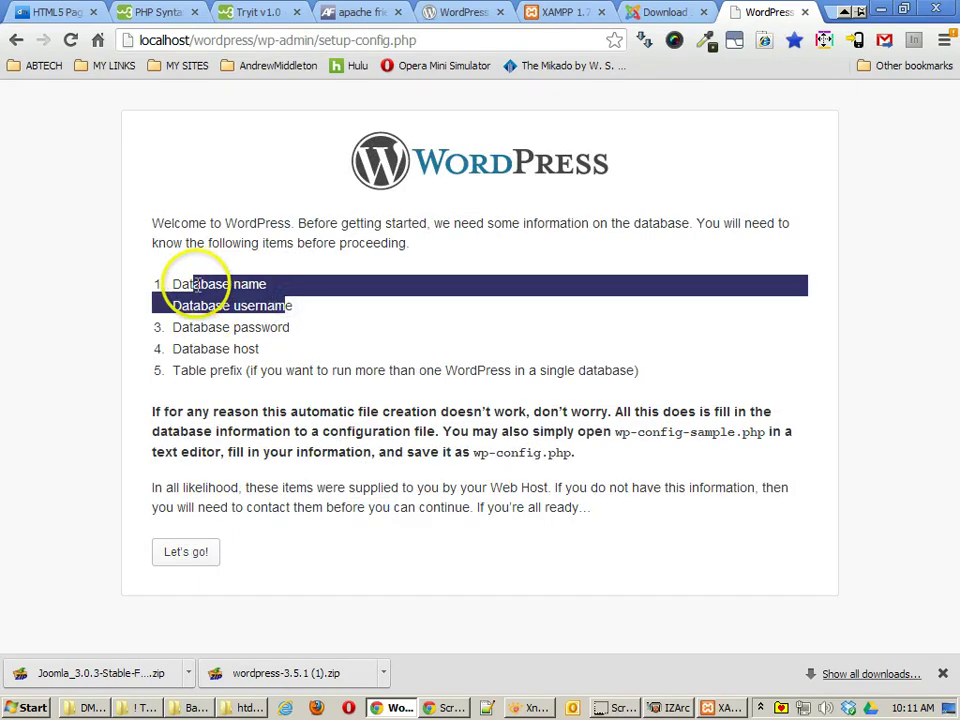
left_click(174, 284)
left_click_drag(176, 283, 276, 284)
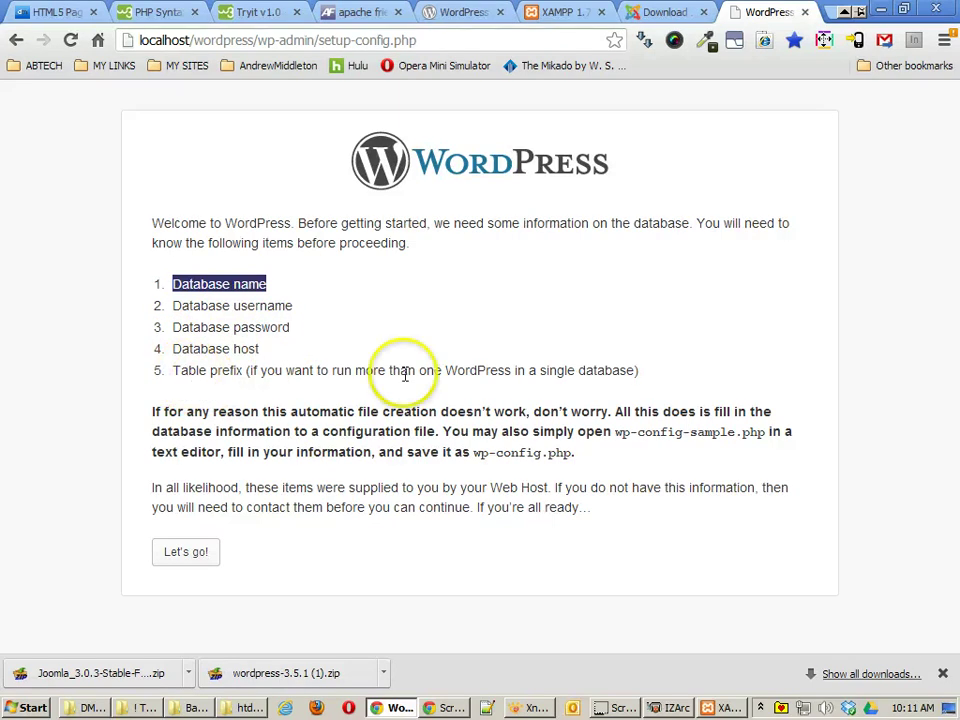
left_click(200, 553)
left_click_drag(379, 272, 272, 271)
Step: Submit database wptut with user root and an empty password, keeping default host and prefix
type("wptut")
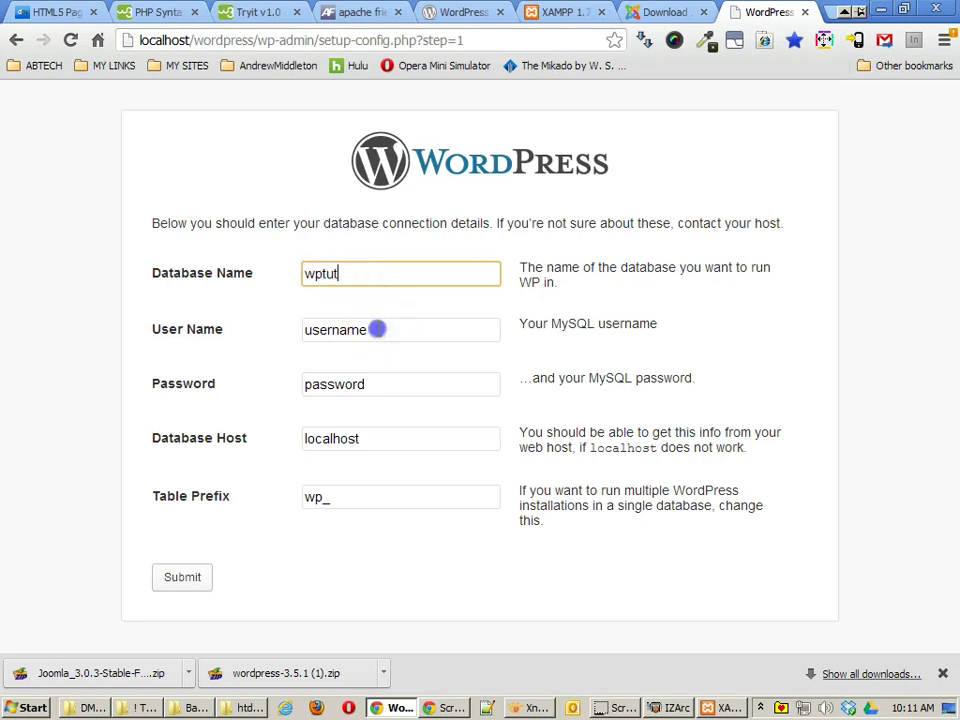
left_click_drag(407, 329, 279, 328)
type("root")
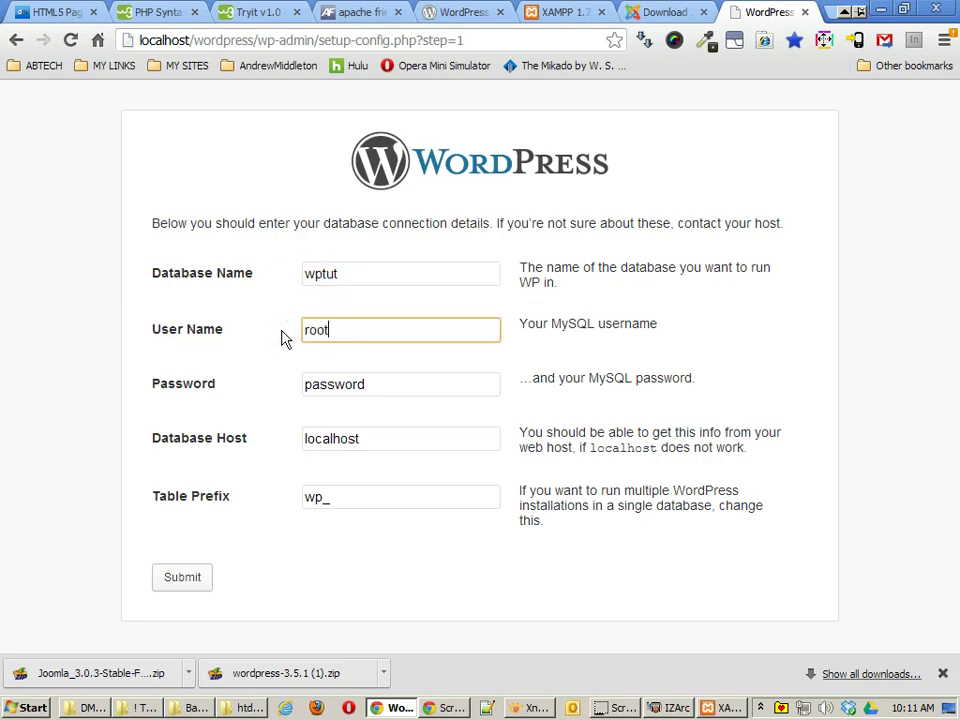
double_click(319, 387)
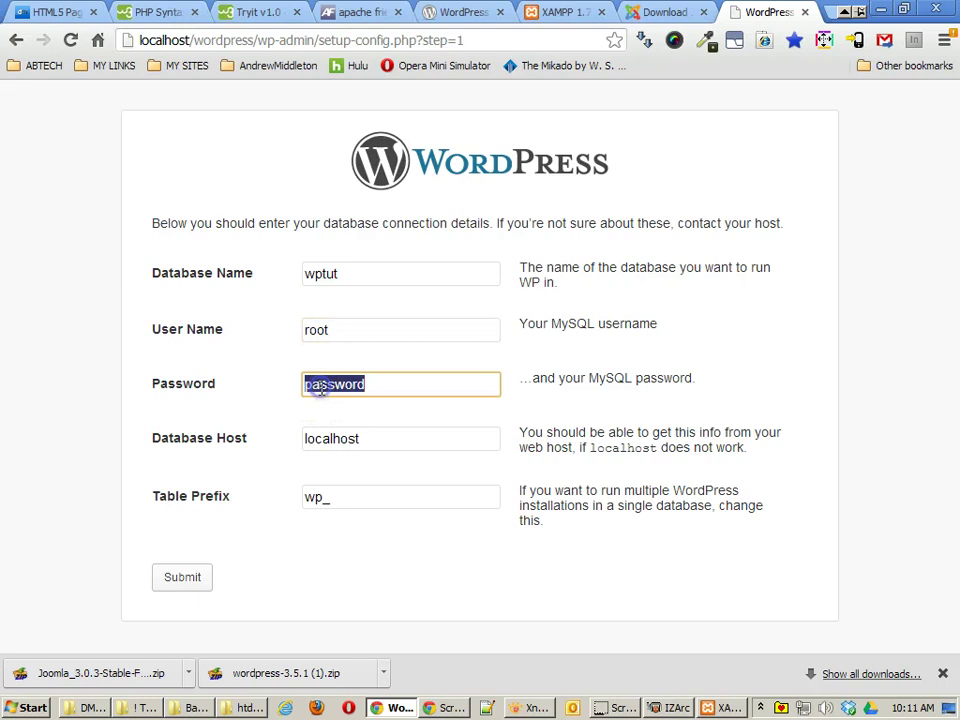
key("BackSpace")
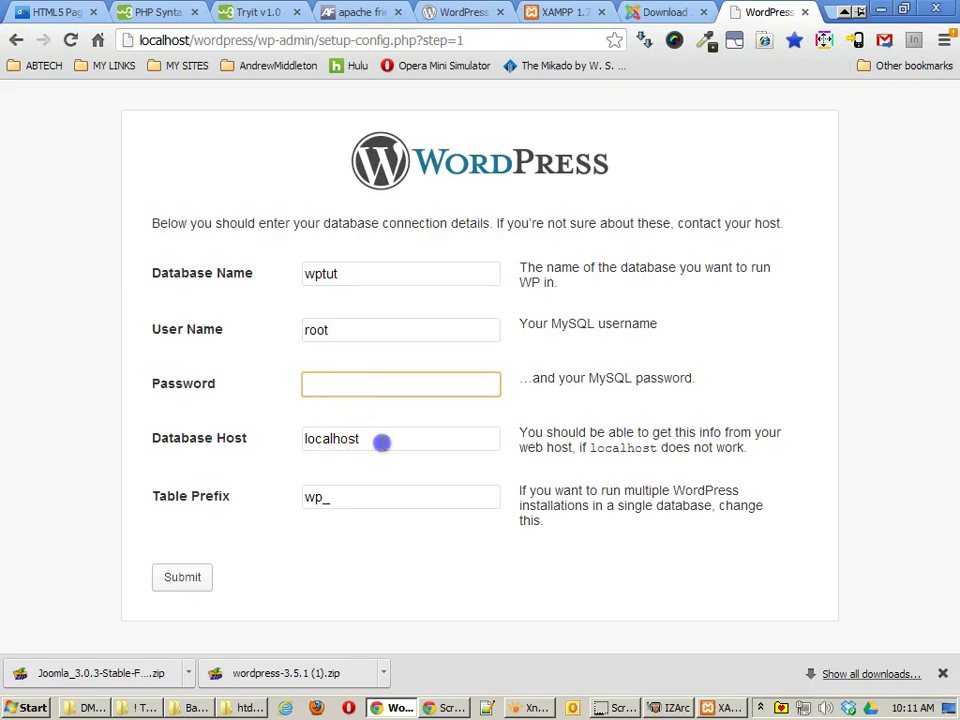
left_click(381, 443)
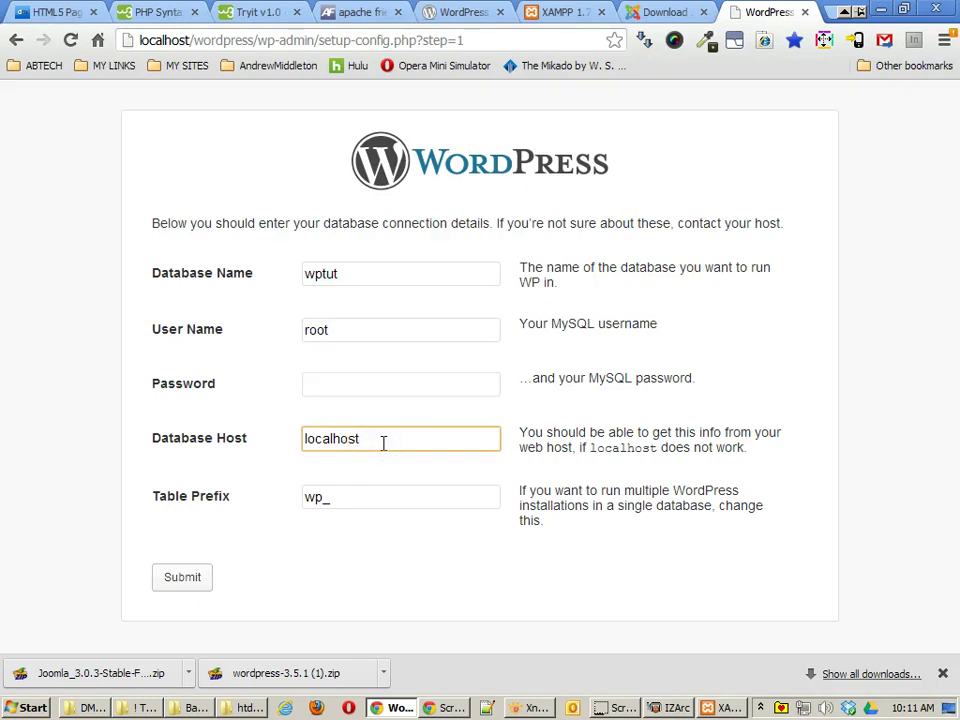
left_click(358, 496)
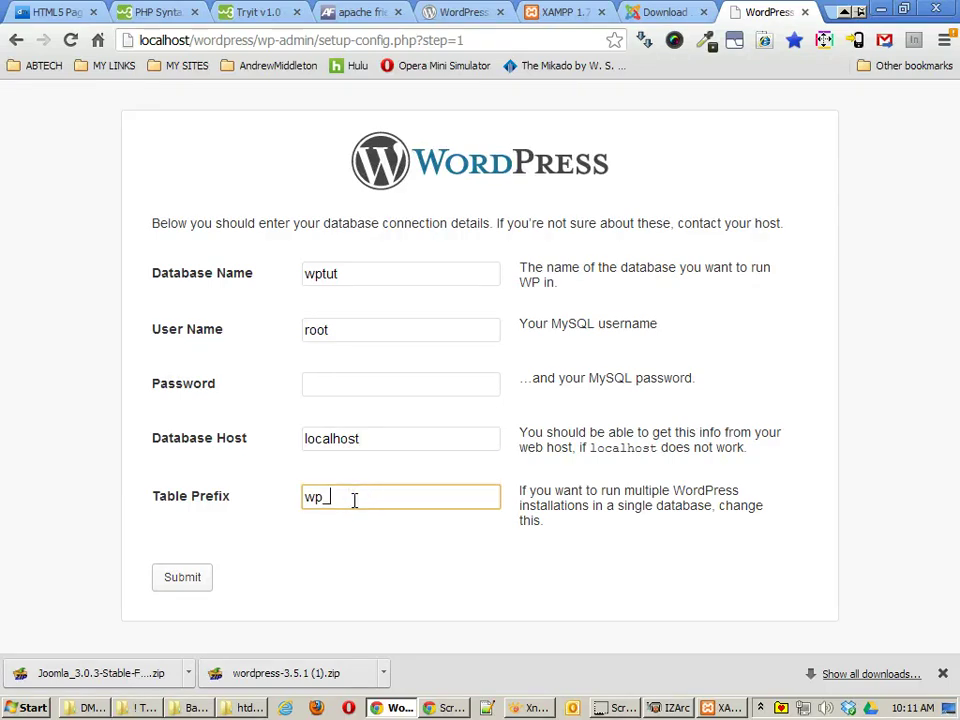
left_click(180, 576)
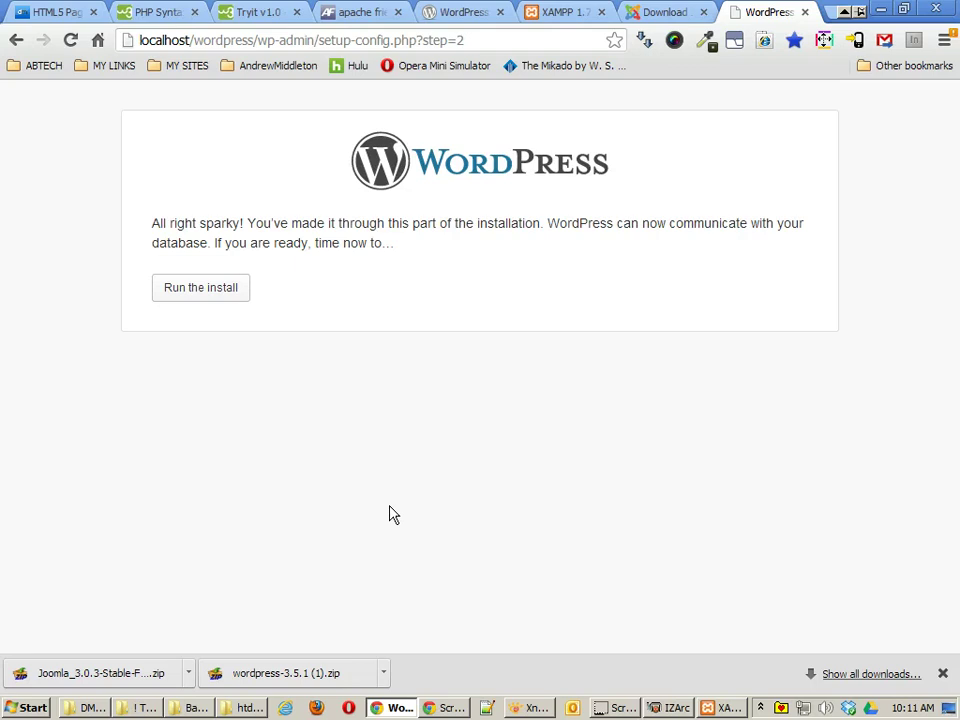
Step: Run the install and title the site 'test WP Site'
left_click(182, 296)
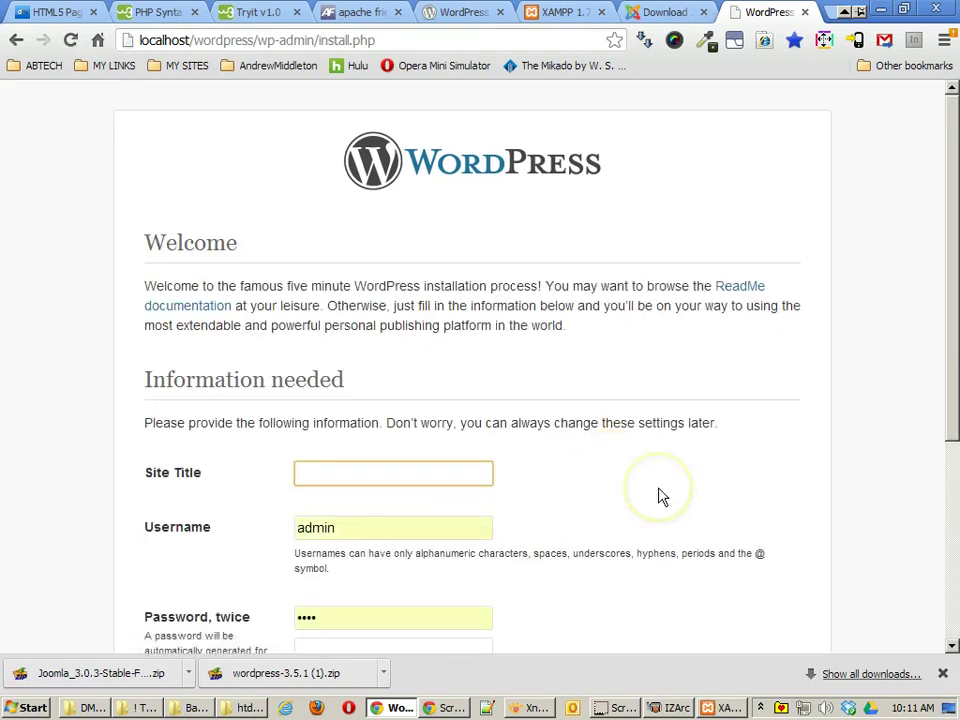
scroll(660, 497, "down", 3)
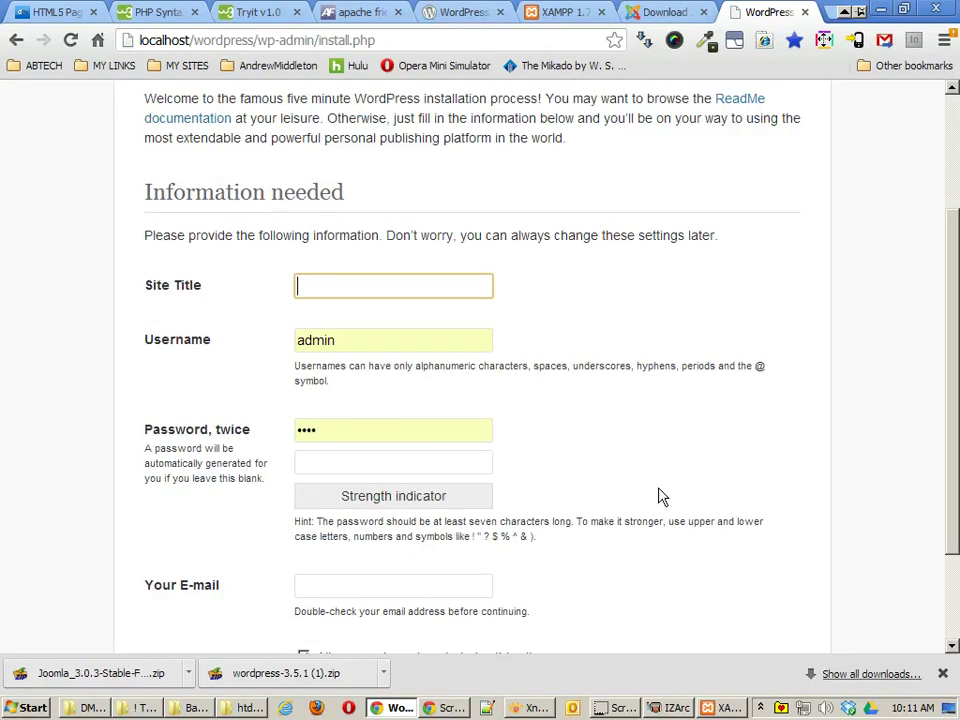
type("testWP Site")
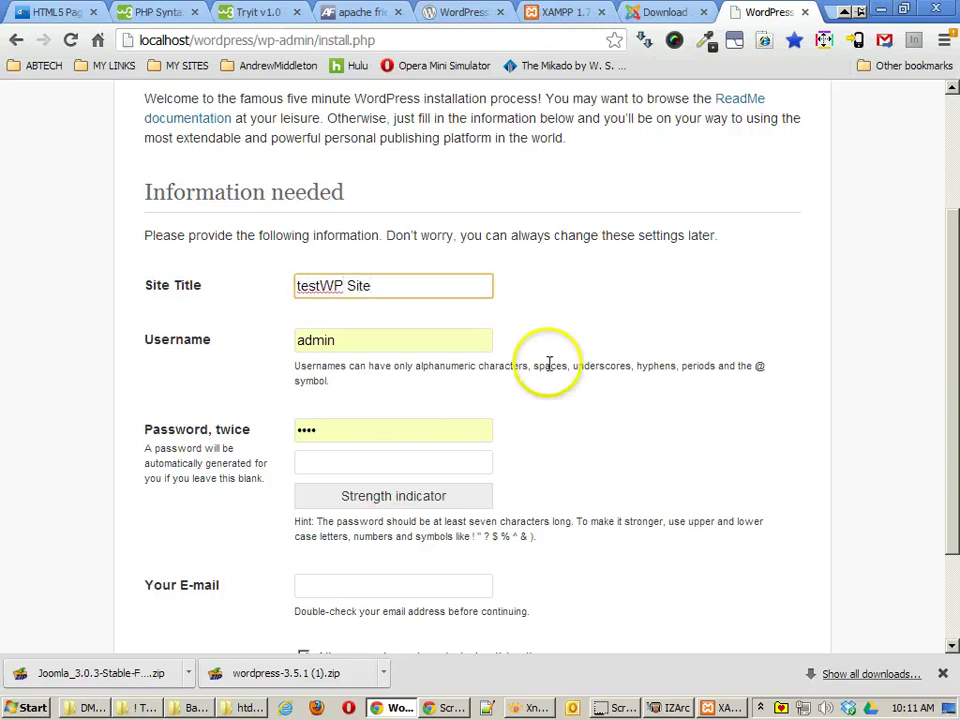
left_click(318, 286)
Step: Set the username to admin and enter the account password in both password fields
left_click(288, 340)
double_click(288, 340)
type("adm")
key("Tab")
type("test")
key("Tab")
type("test")
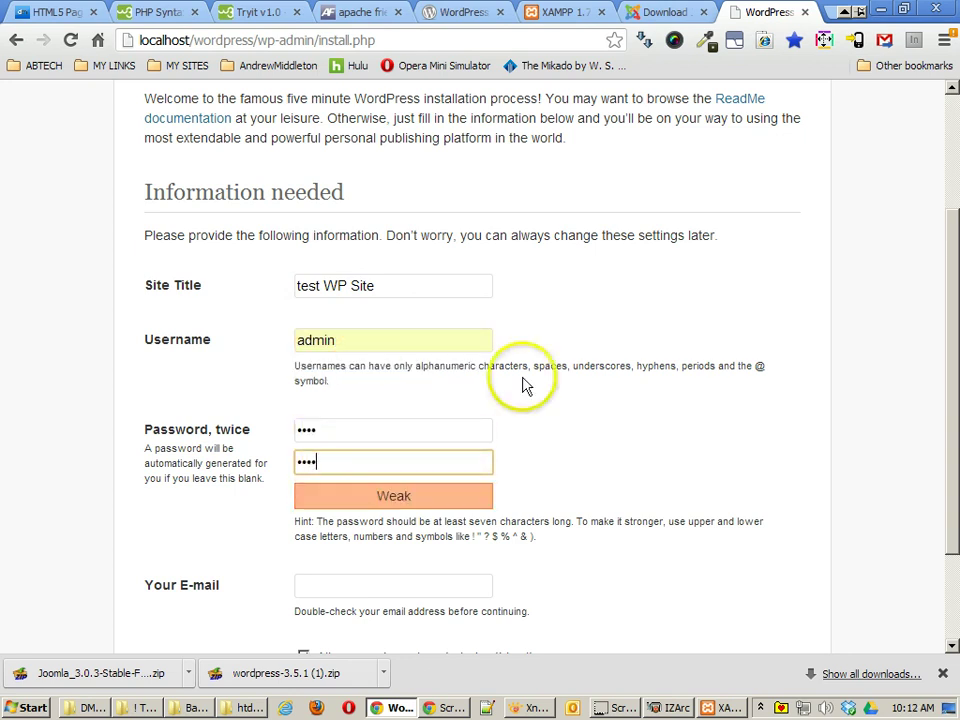
left_click(553, 424)
Step: Fill in the admin e-mail, turn off search engine indexing, and install WordPress
scroll(553, 424, "down", 2)
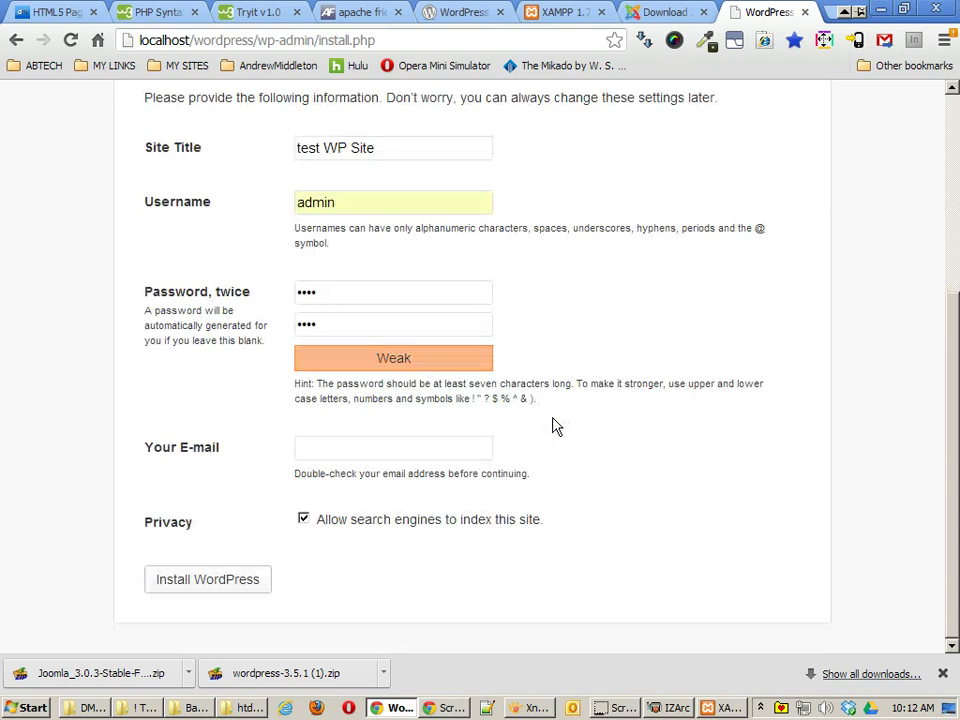
left_click(375, 446)
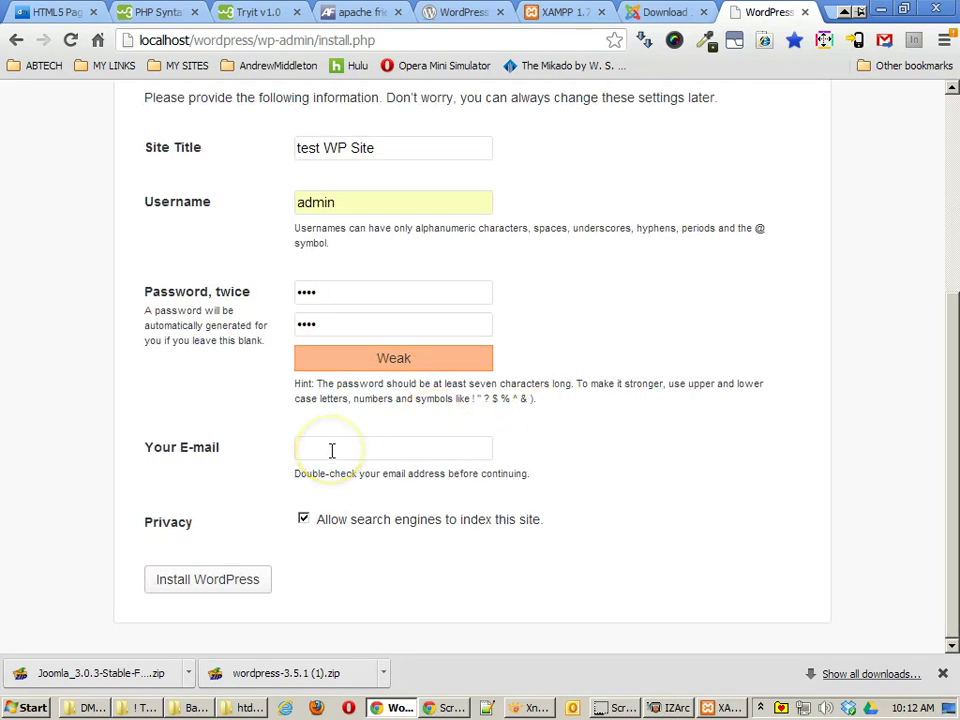
right_click(330, 450)
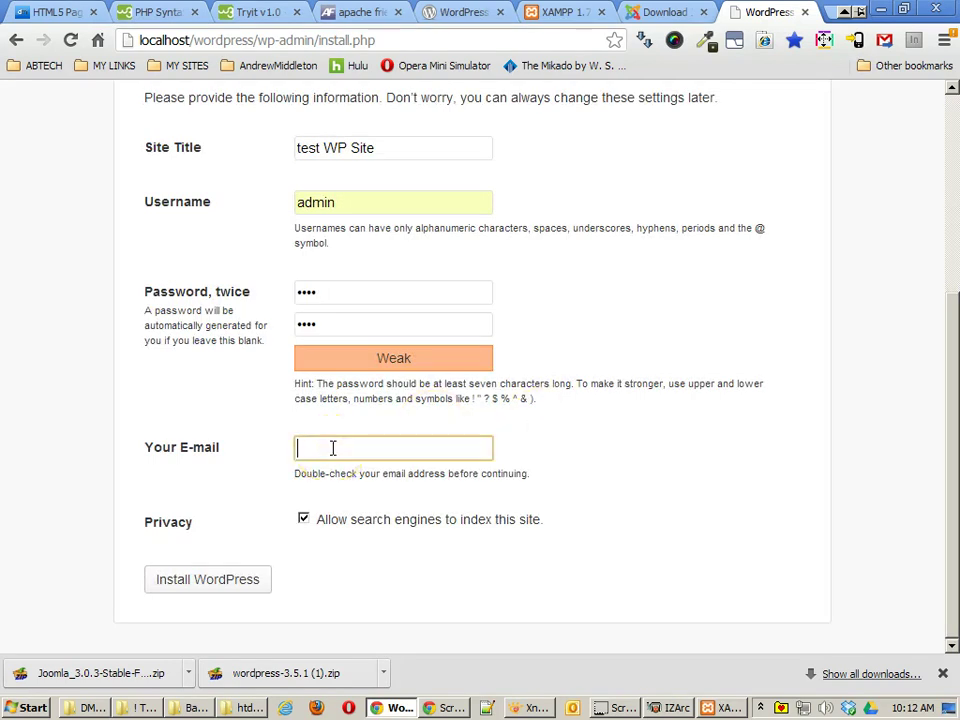
type("jonathan")
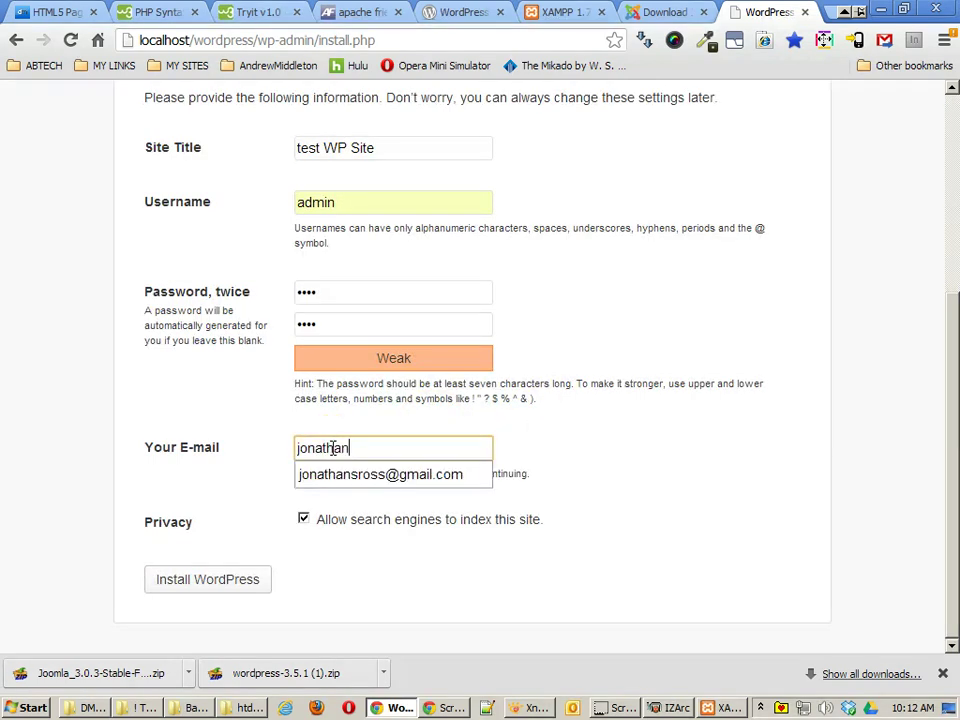
left_click(313, 470)
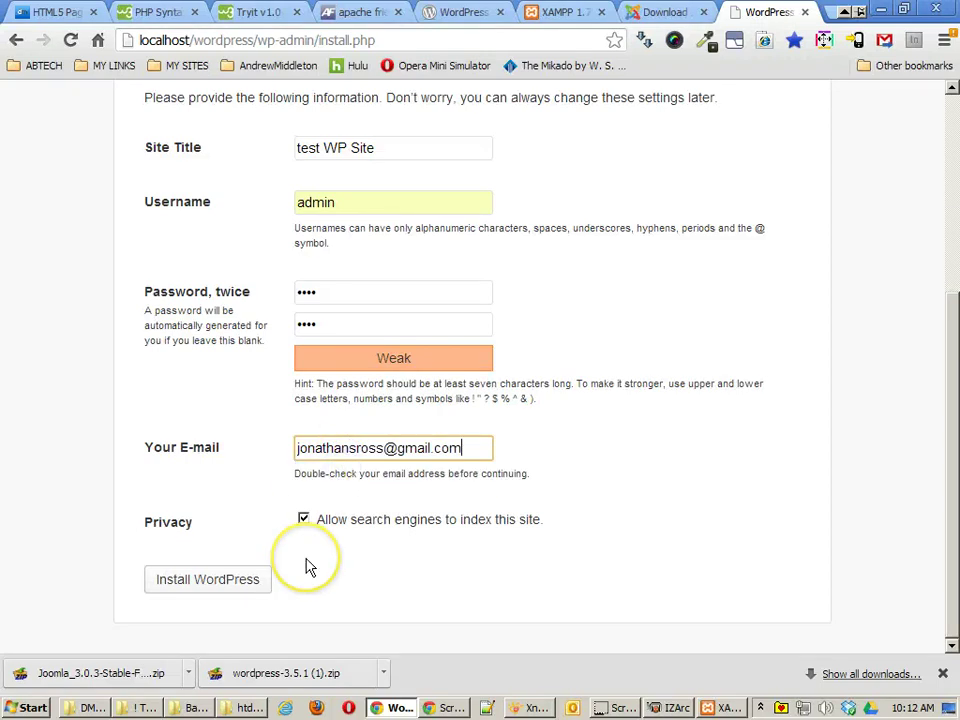
left_click(305, 519)
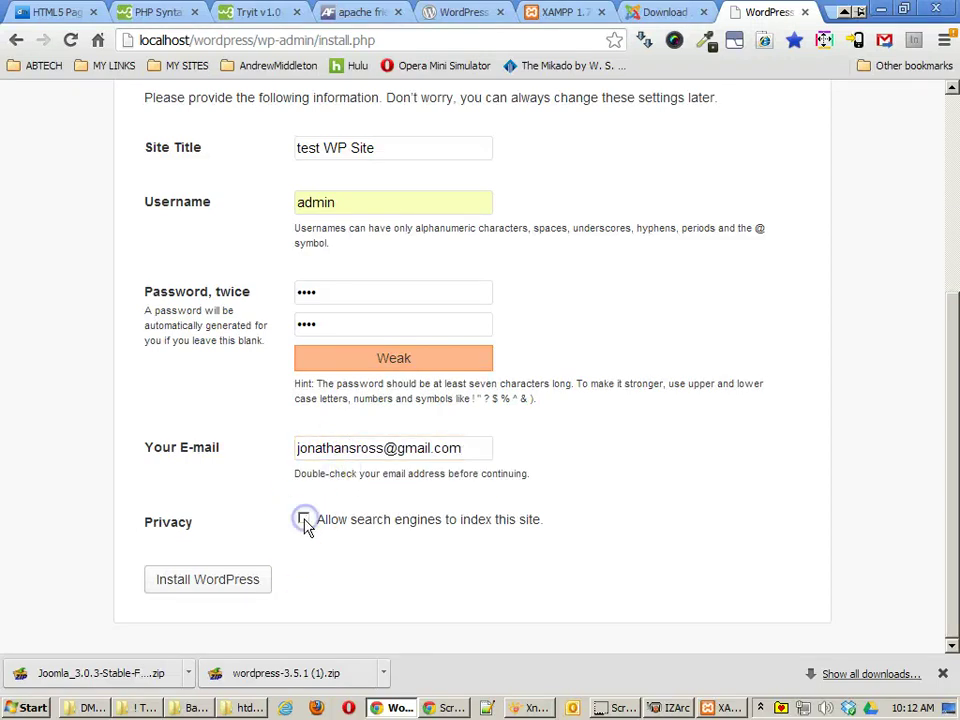
left_click(313, 521)
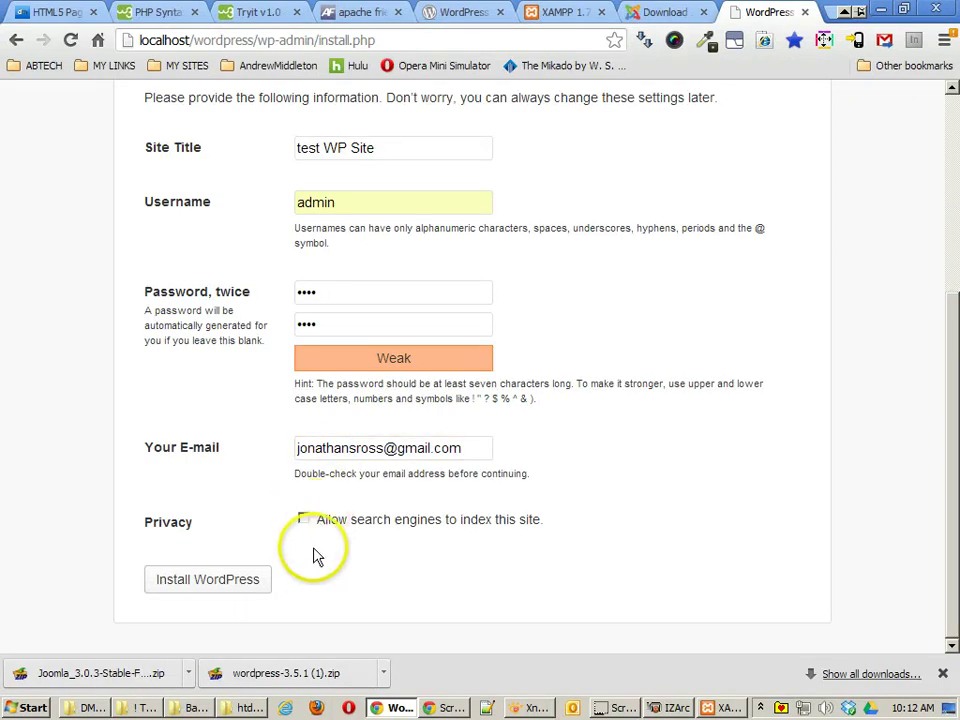
left_click(208, 585)
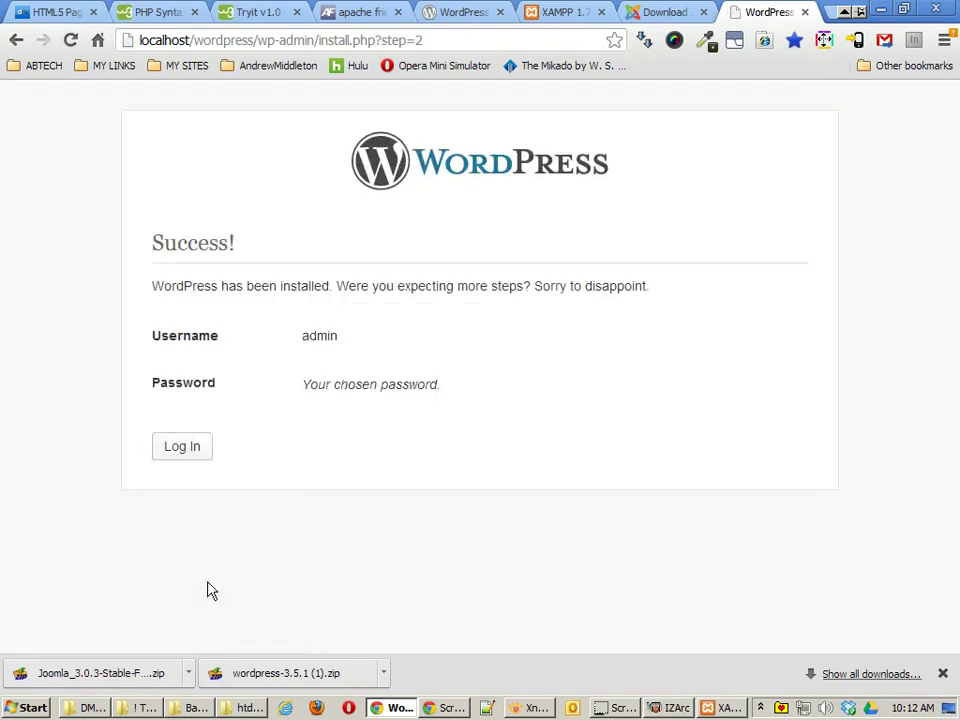
Step: Log in to test WP Site as admin from the installation success page
left_click(174, 449)
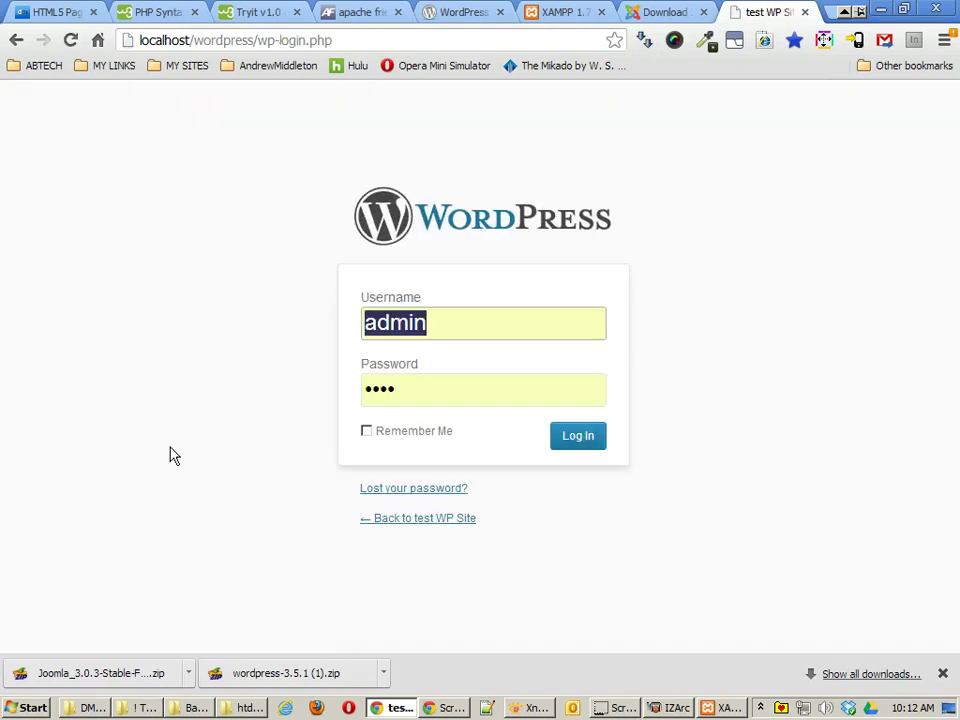
left_click(577, 443)
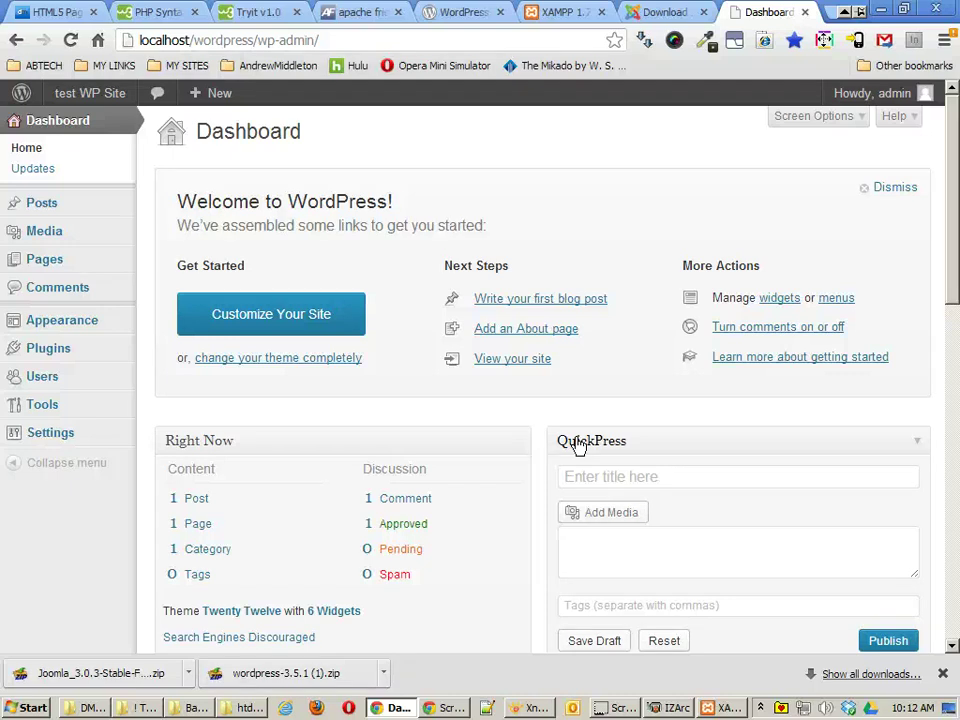
Step: Browse the Posts and Pages lists, then view the Main Sidebar under Appearance > Widgets
left_click(72, 204)
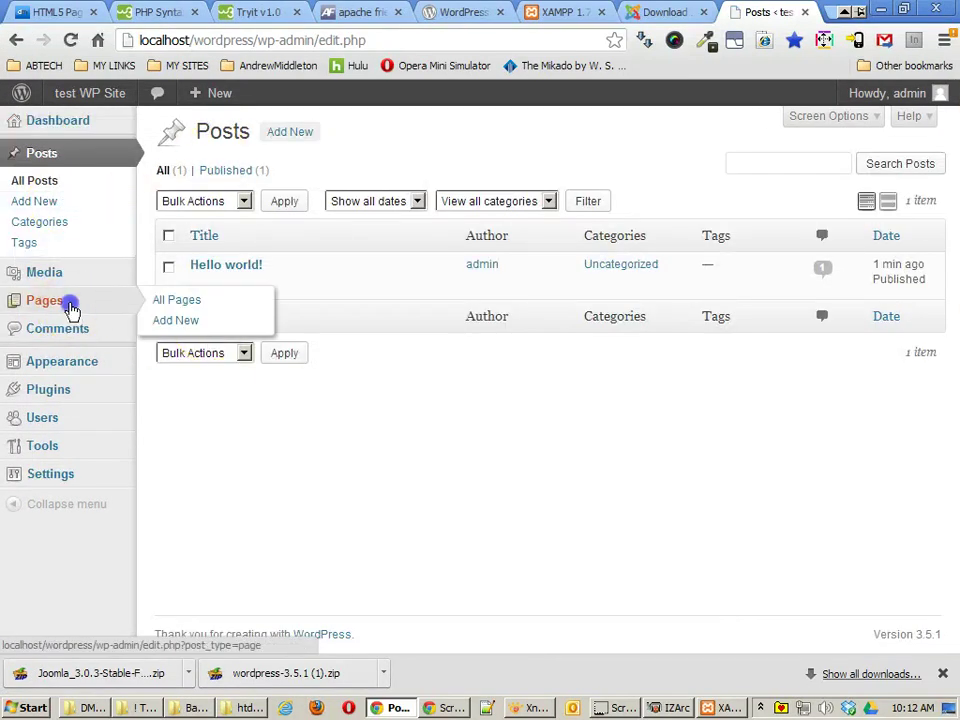
left_click(72, 304)
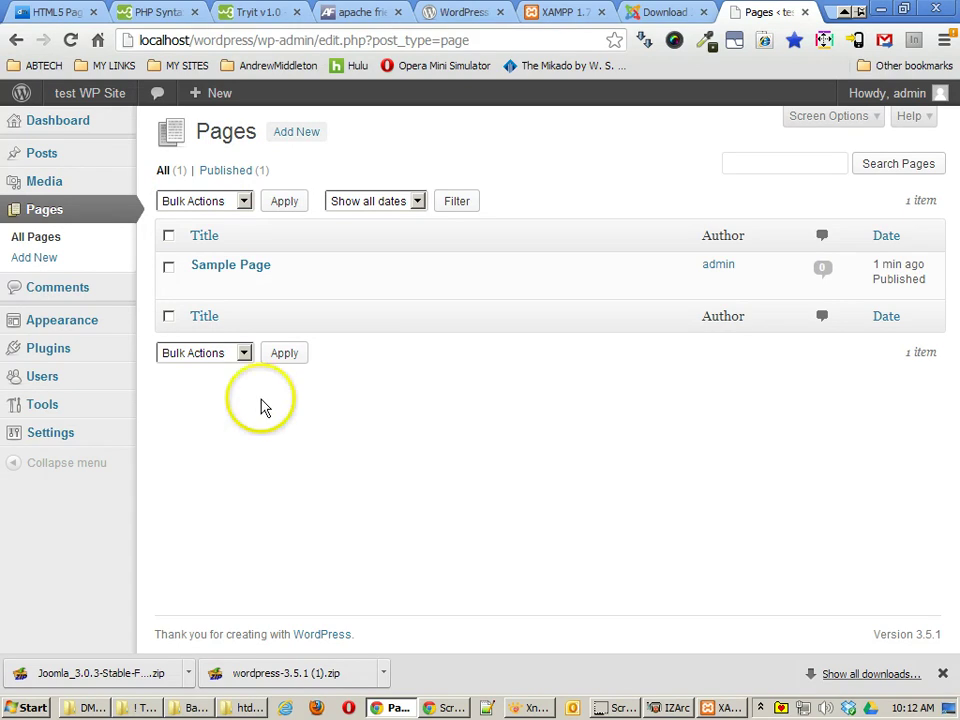
mouse_move(80, 345)
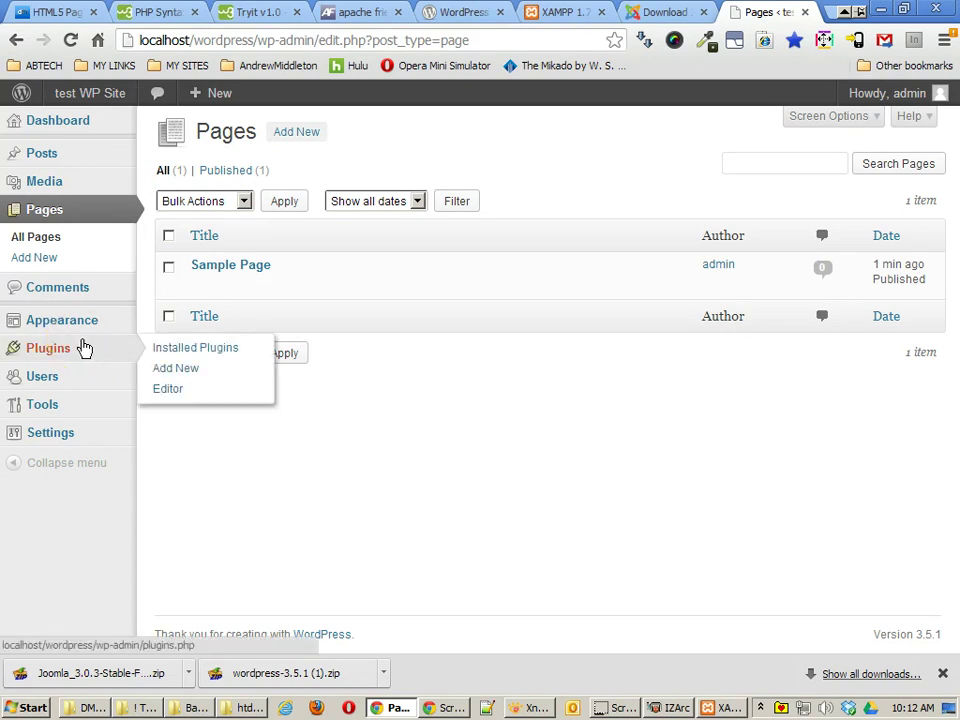
mouse_move(109, 332)
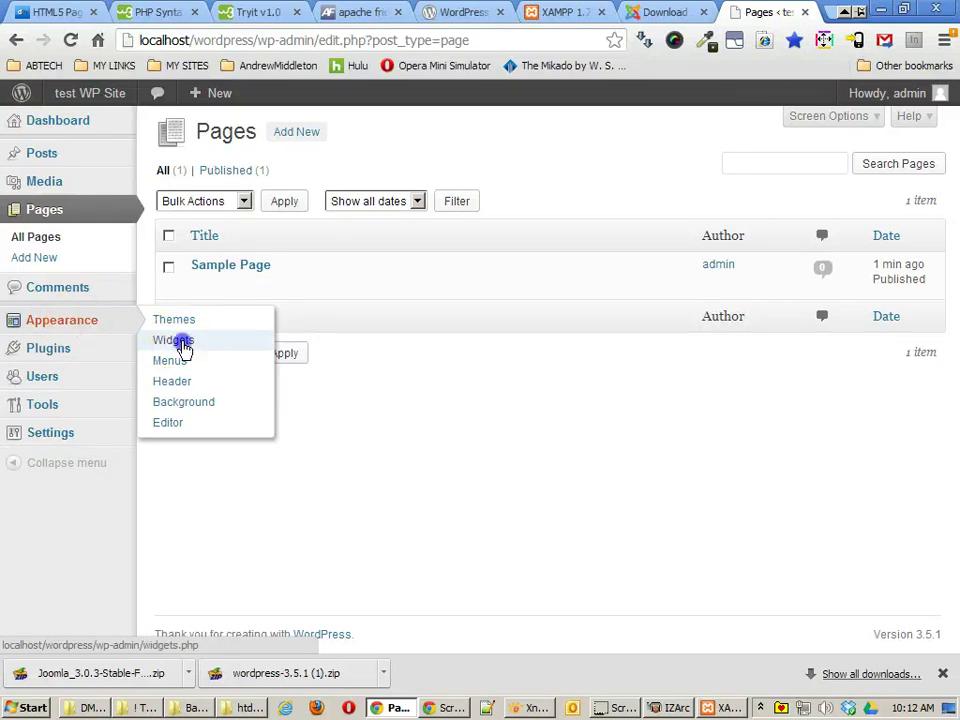
left_click(183, 343)
left_click(551, 424)
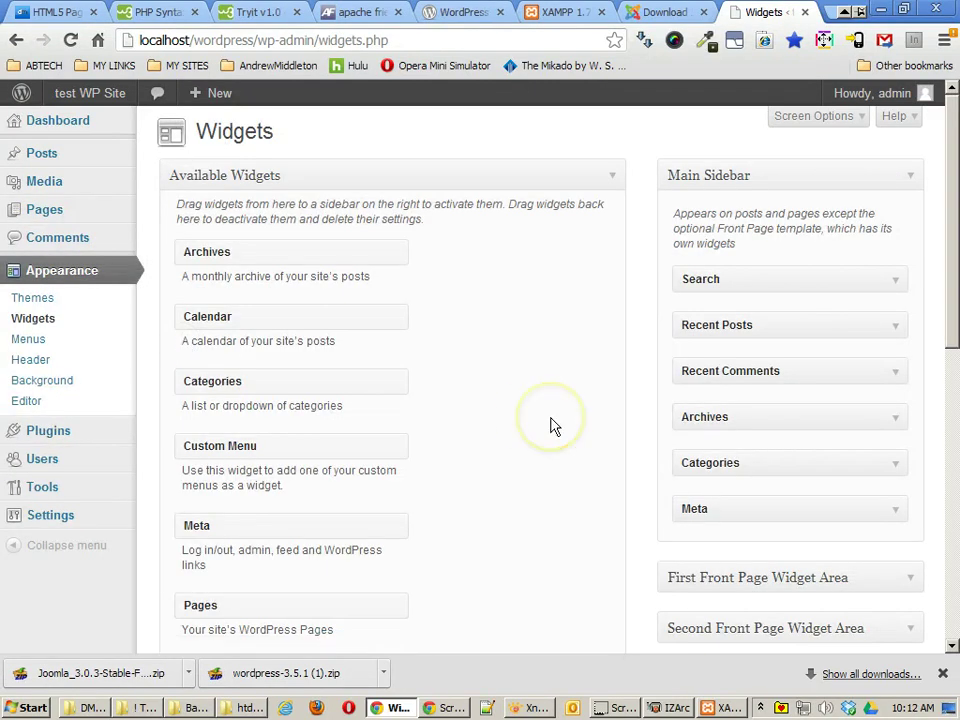
scroll(551, 424, "down", 4)
scroll(551, 424, "up", 4)
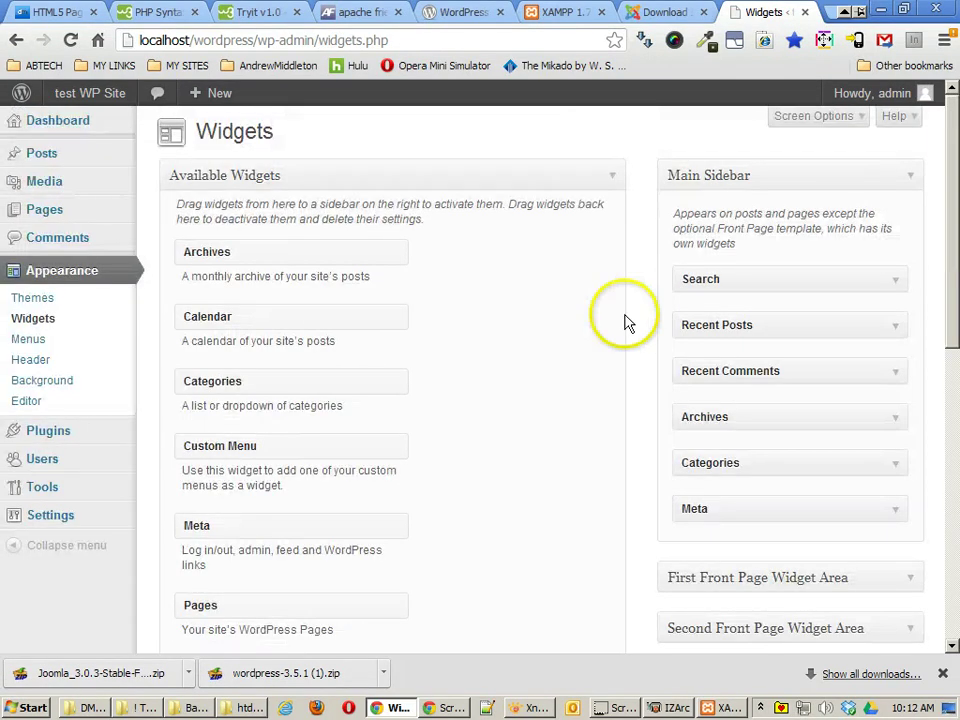